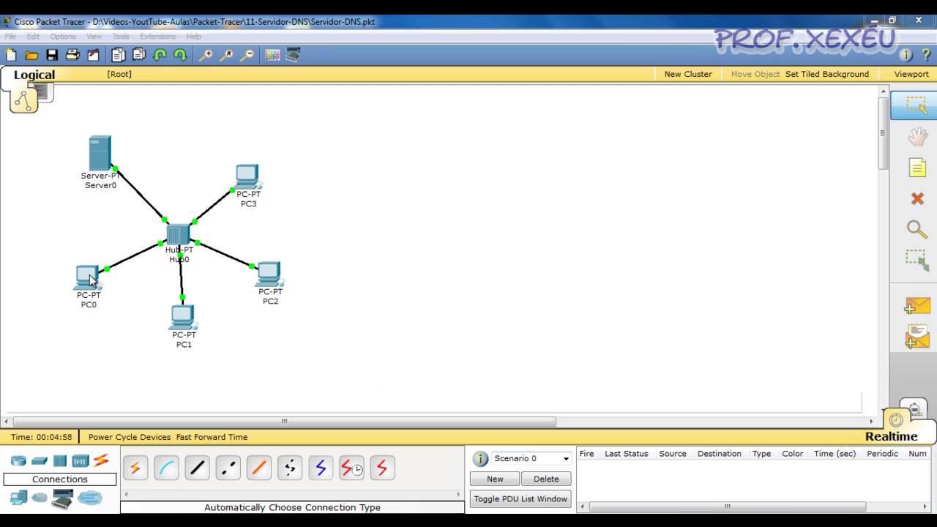
Step: Inspect the PCs' addressing on the topology and Server0's HTTP page and DHCP pool settings
{"action": "left_click", "coordinate": [119, 326]}
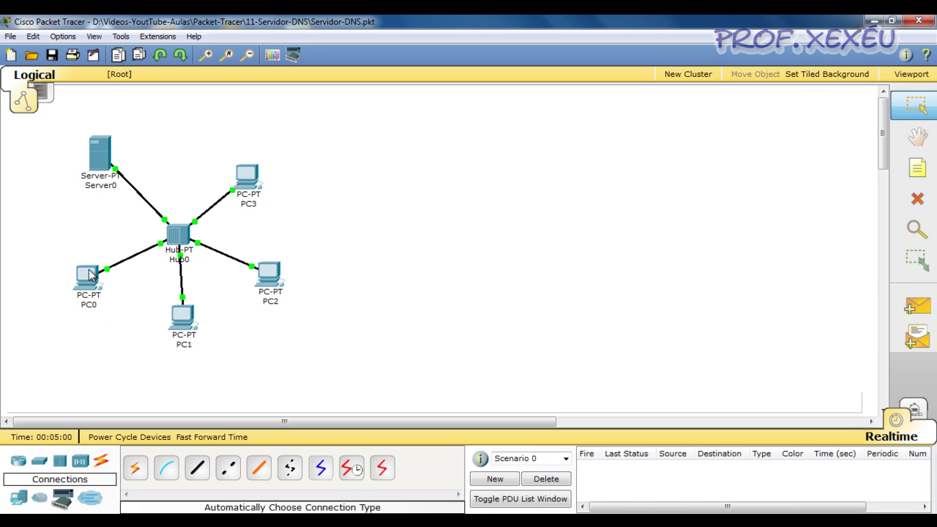
{"action": "mouse_move", "coordinate": [269, 273]}
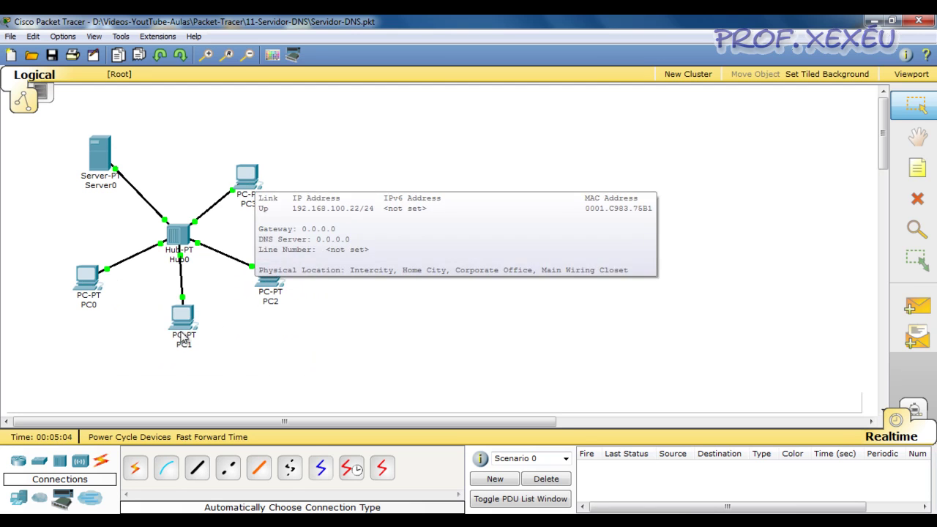
{"action": "mouse_move", "coordinate": [100, 154]}
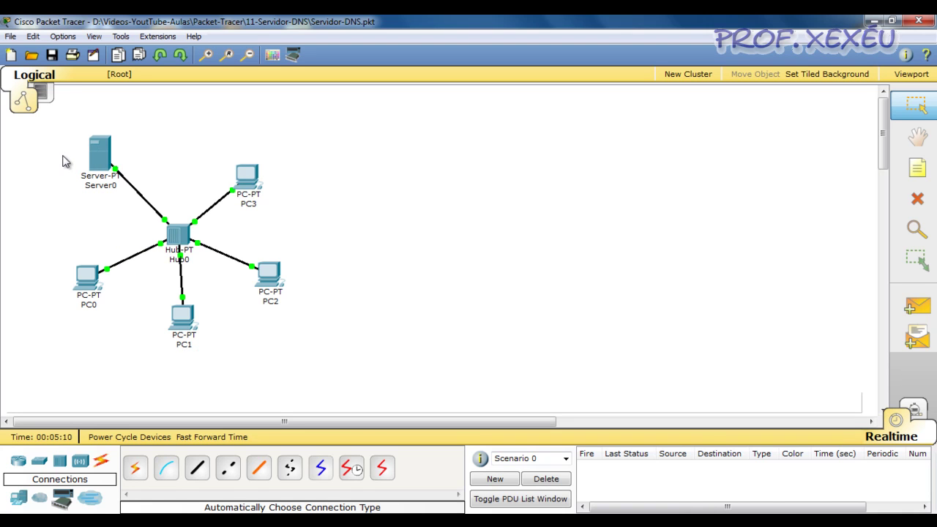
{"action": "left_click", "coordinate": [99, 153]}
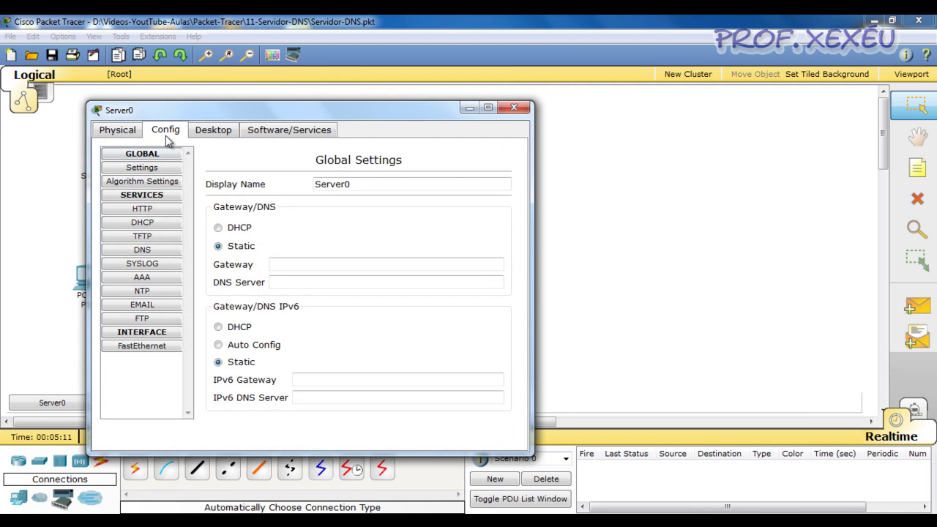
{"action": "left_click", "coordinate": [167, 212]}
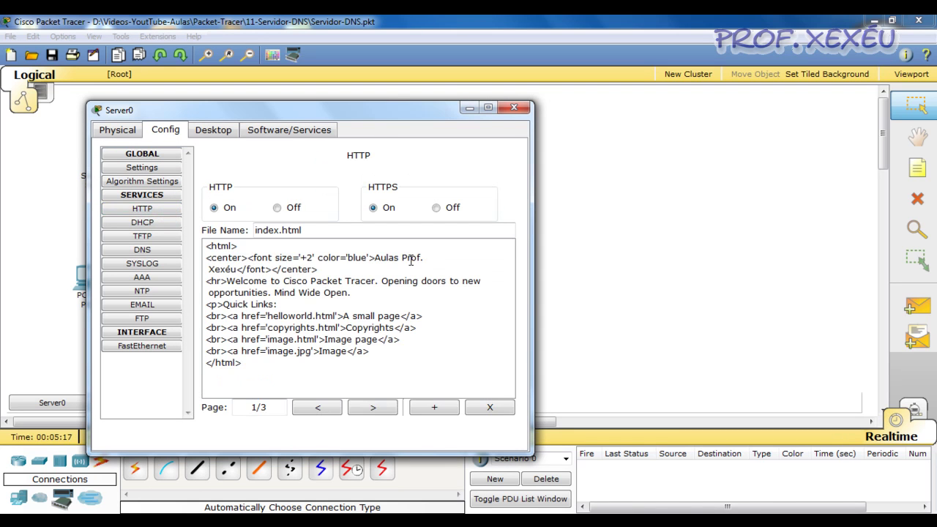
{"action": "left_click", "coordinate": [143, 223]}
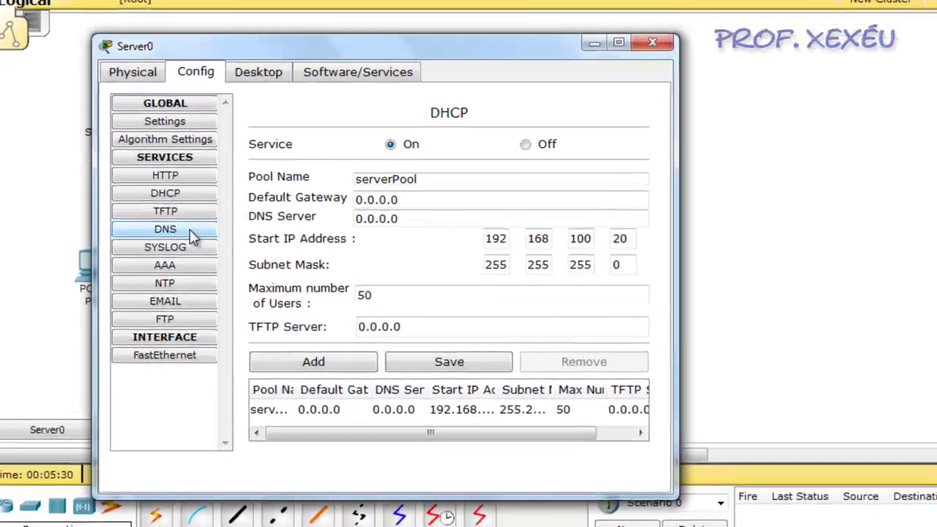
{"action": "left_click", "coordinate": [192, 234]}
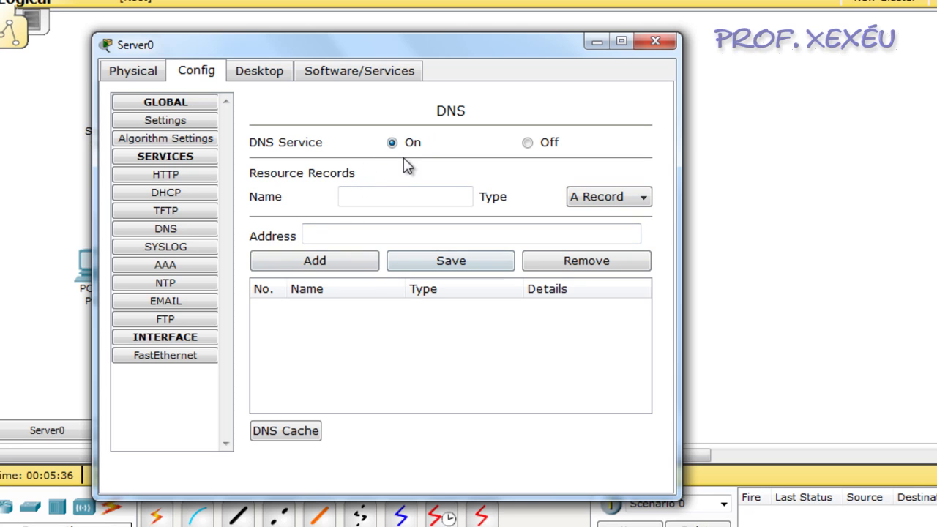
{"action": "left_click", "coordinate": [397, 197]}
{"action": "left_click", "coordinate": [286, 261]}
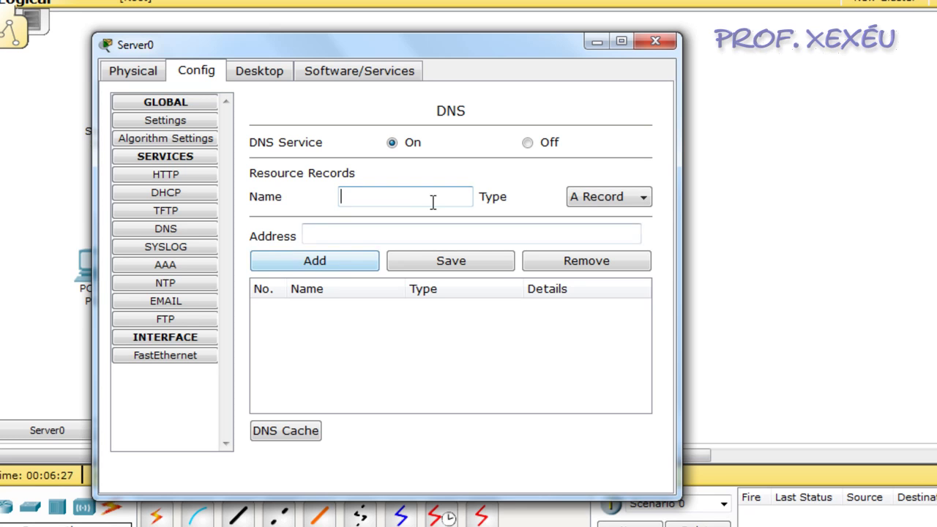
{"action": "left_click", "coordinate": [400, 198]}
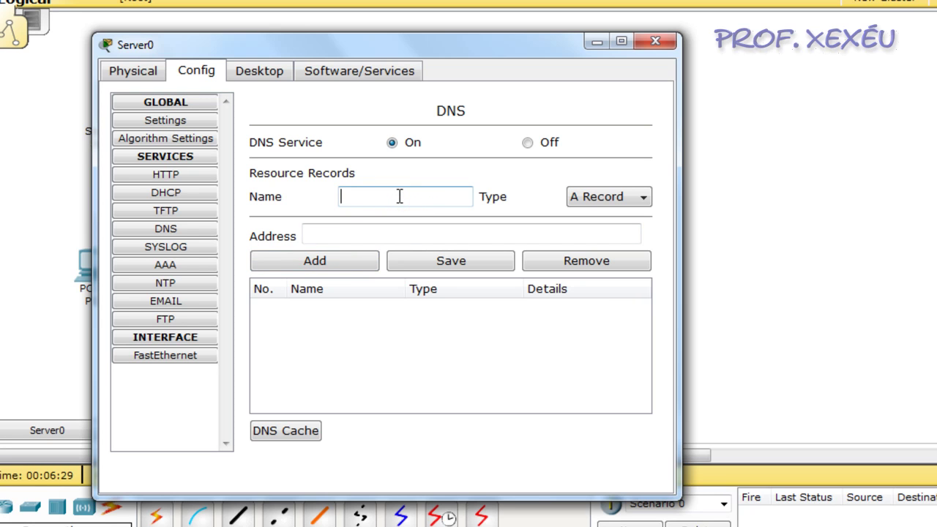
{"action": "type", "text": "www.xexeu.com.br"}
{"action": "left_click", "coordinate": [398, 233]}
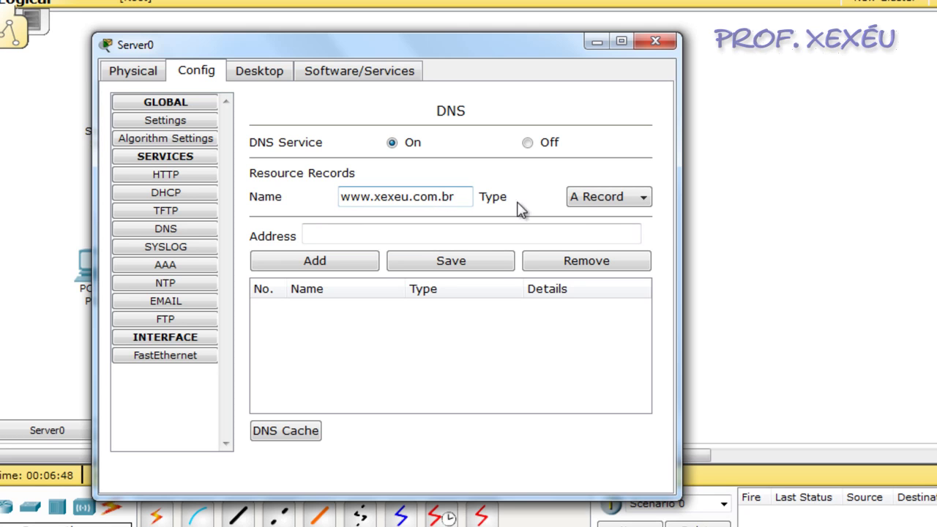
{"action": "left_click", "coordinate": [642, 199]}
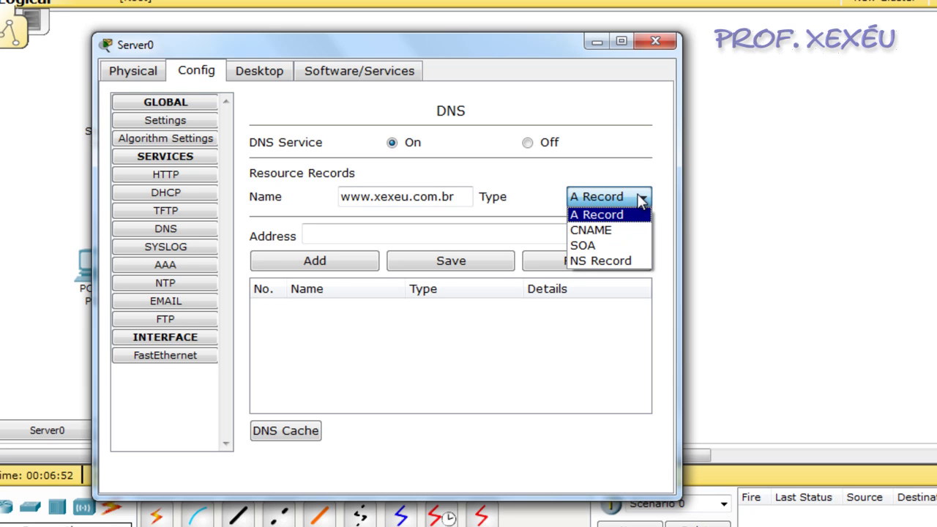
{"action": "left_click", "coordinate": [642, 199]}
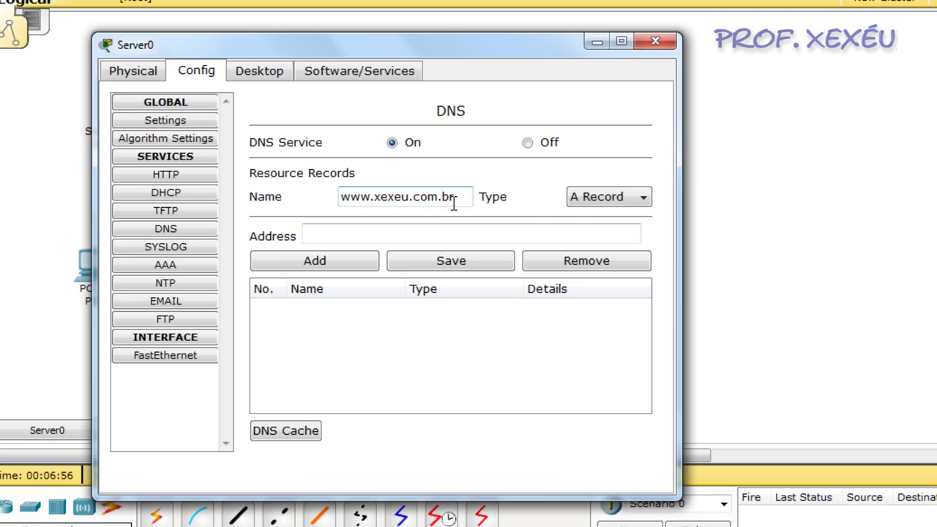
Step: Set the DNS record's address to 192.168.100.1, add it to the record table and close Server0's window
{"action": "left_click", "coordinate": [578, 232]}
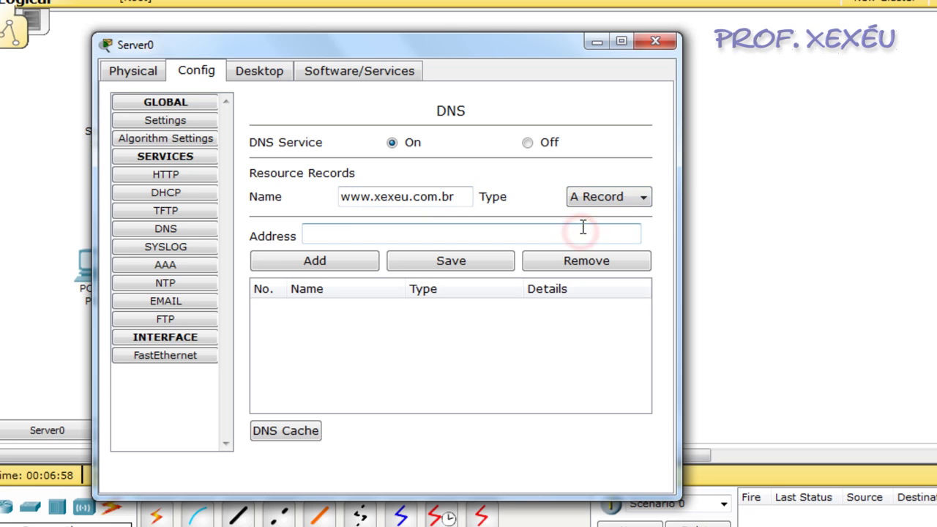
{"action": "type", "text": "192.168"}
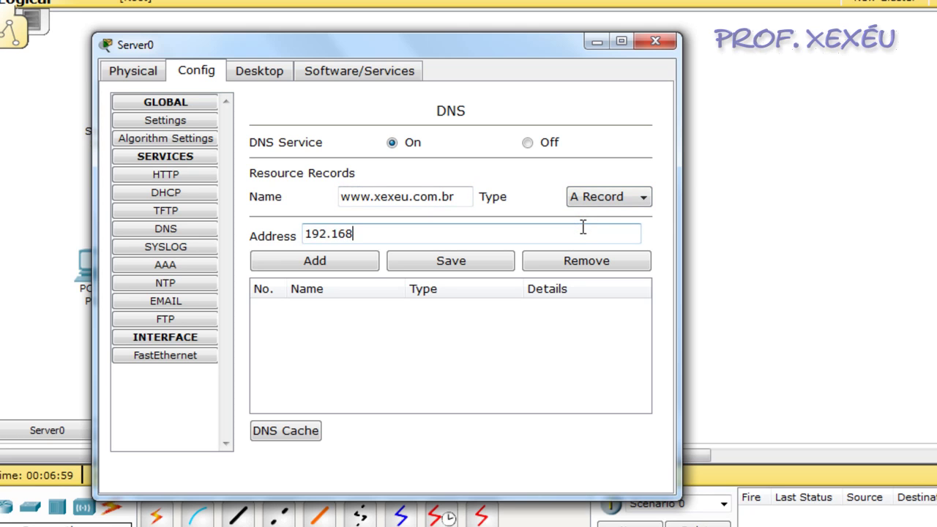
{"action": "type", "text": ".100.1"}
{"action": "left_click", "coordinate": [363, 266]}
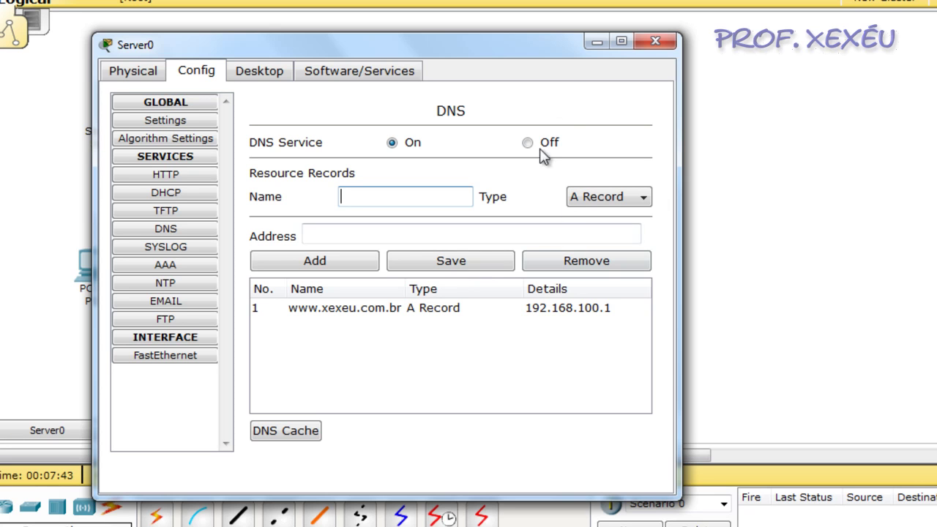
{"action": "left_click", "coordinate": [657, 42]}
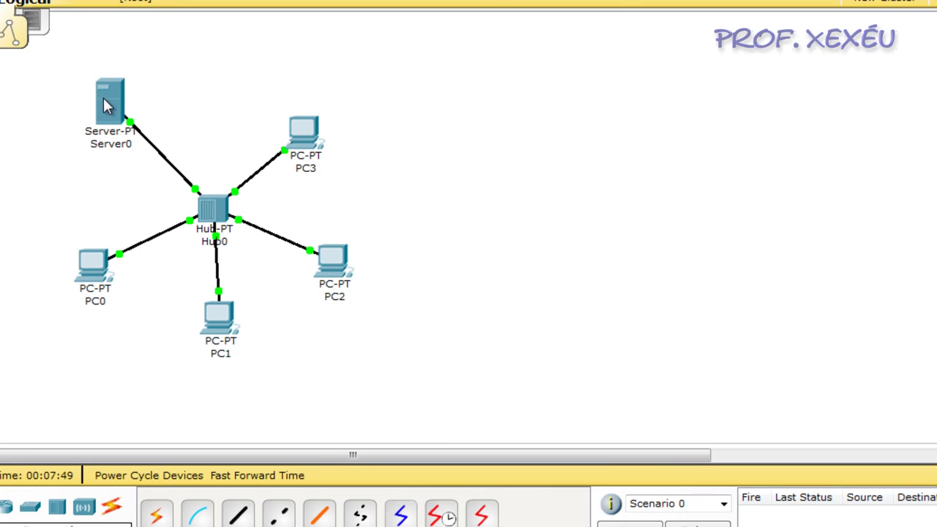
Step: Set the DNS server of Server0's DHCP pool serverPool to 192.168.100.1, save the pool and close Server0's window
{"action": "mouse_move", "coordinate": [103, 106]}
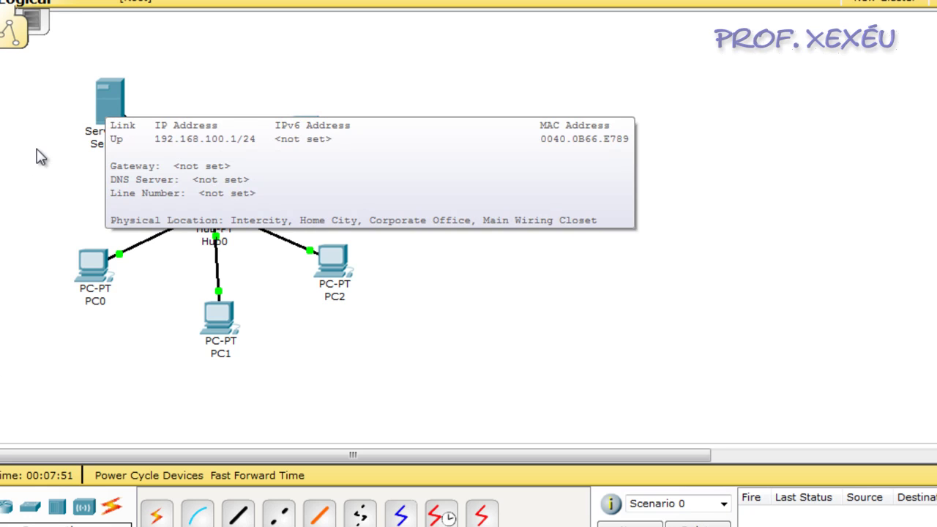
{"action": "left_click", "coordinate": [36, 139]}
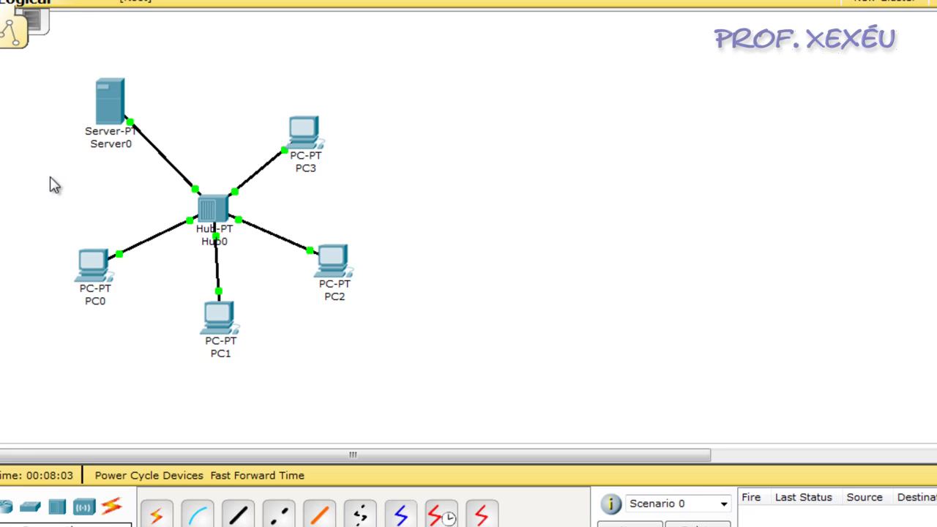
{"action": "mouse_move", "coordinate": [95, 270]}
{"action": "left_click", "coordinate": [105, 98]}
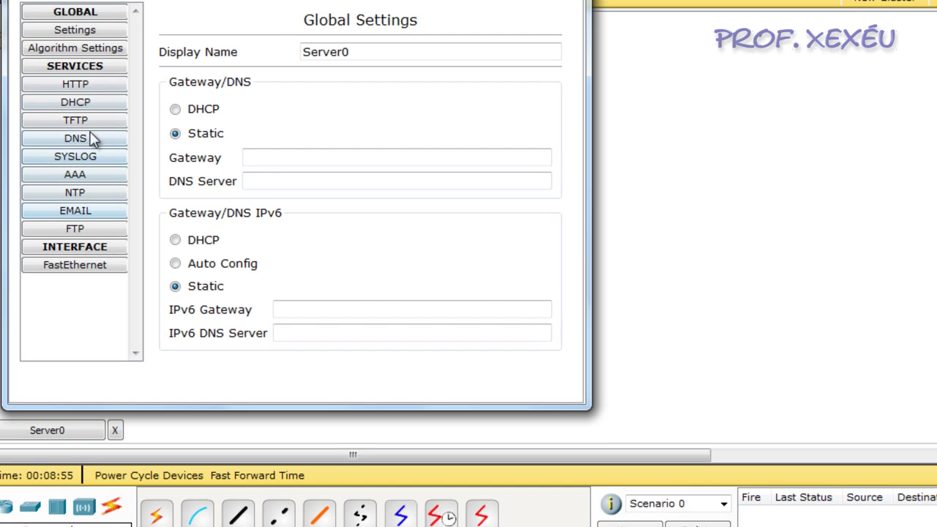
{"action": "left_click", "coordinate": [91, 104]}
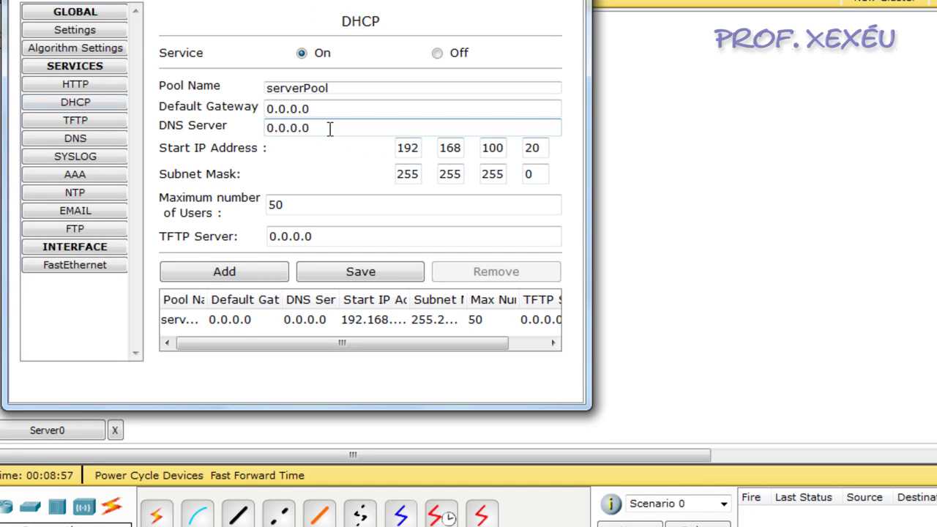
{"action": "left_click_drag", "start_coordinate": [329, 128], "coordinate": [239, 130]}
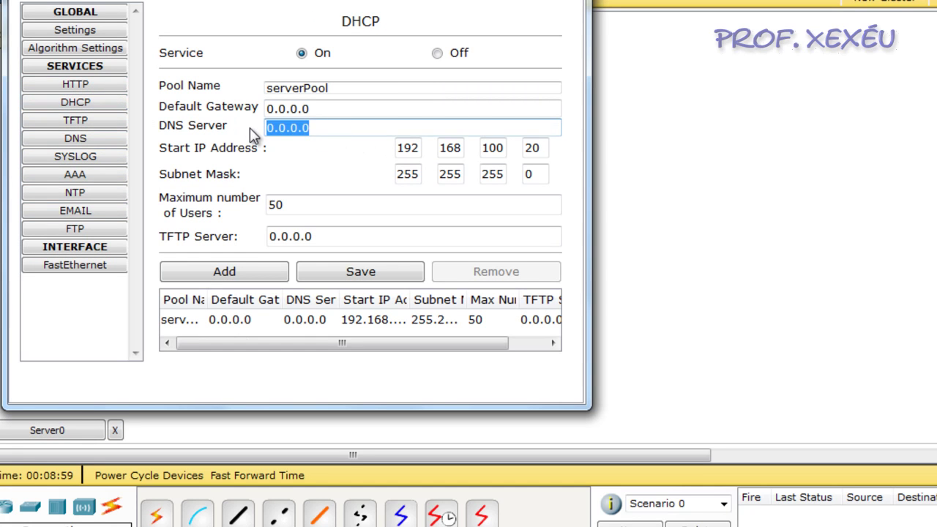
{"action": "type", "text": "192.168.100.1"}
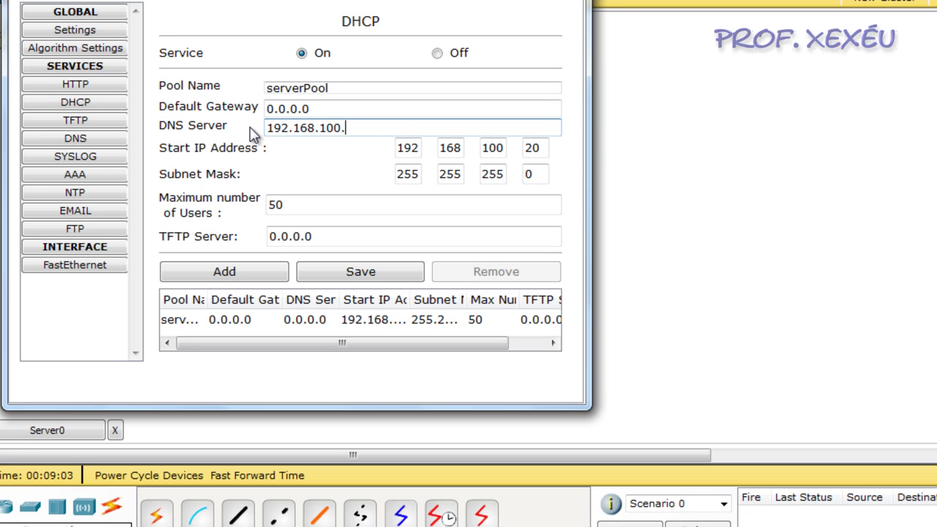
{"action": "left_click", "coordinate": [341, 276]}
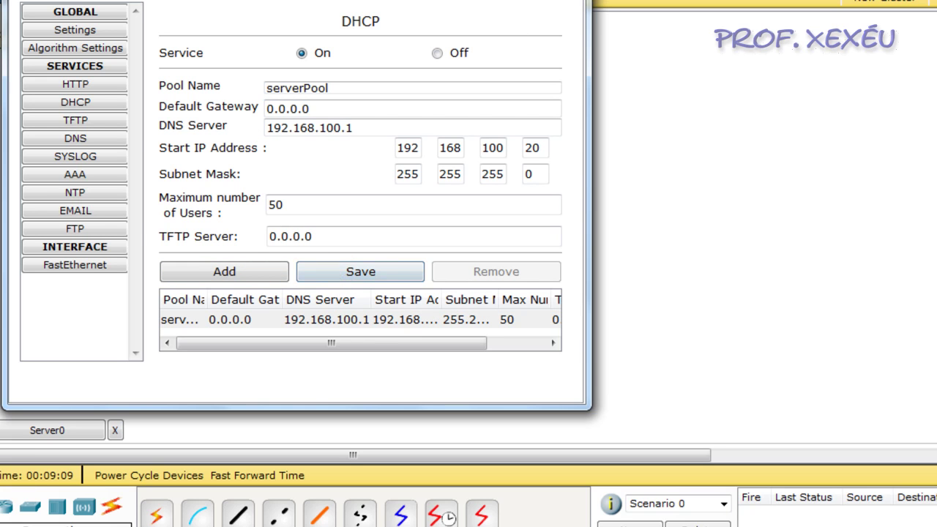
{"action": "left_click", "coordinate": [114, 430]}
Step: Renew PC0's IP configuration by switching it to Static and back to DHCP, and close its window
{"action": "left_click", "coordinate": [91, 260]}
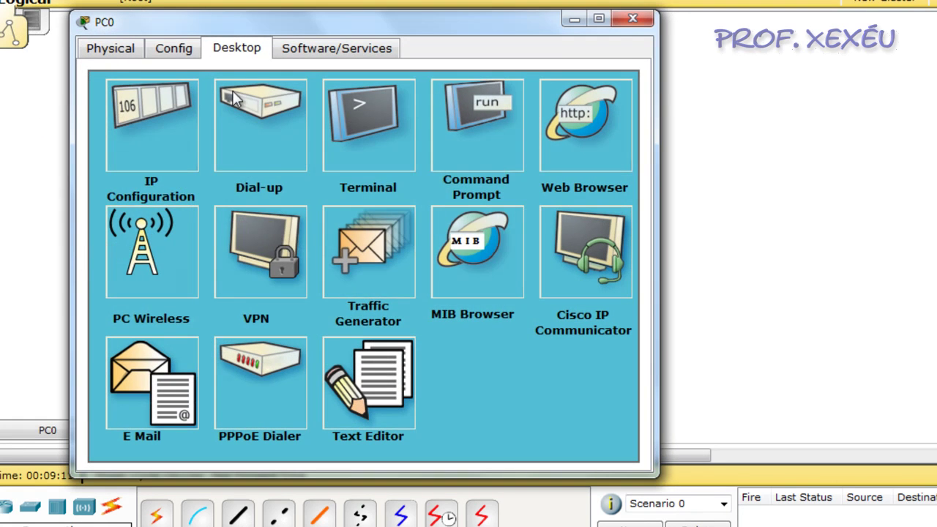
{"action": "left_click", "coordinate": [170, 117]}
{"action": "left_click", "coordinate": [146, 158]}
{"action": "left_click", "coordinate": [145, 136]}
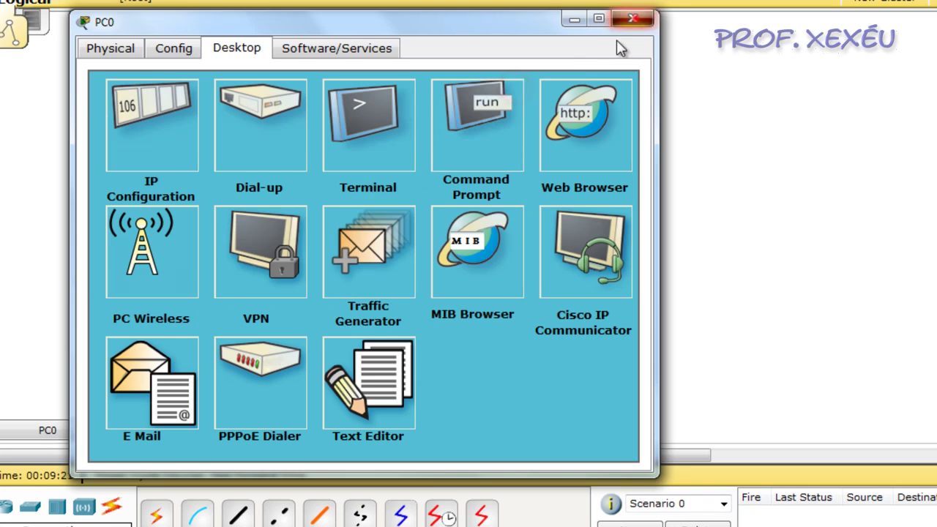
{"action": "left_click", "coordinate": [633, 19]}
Step: Renew PC1's IP configuration by switching it to Static and back to DHCP, and close its window
{"action": "left_click", "coordinate": [221, 314]}
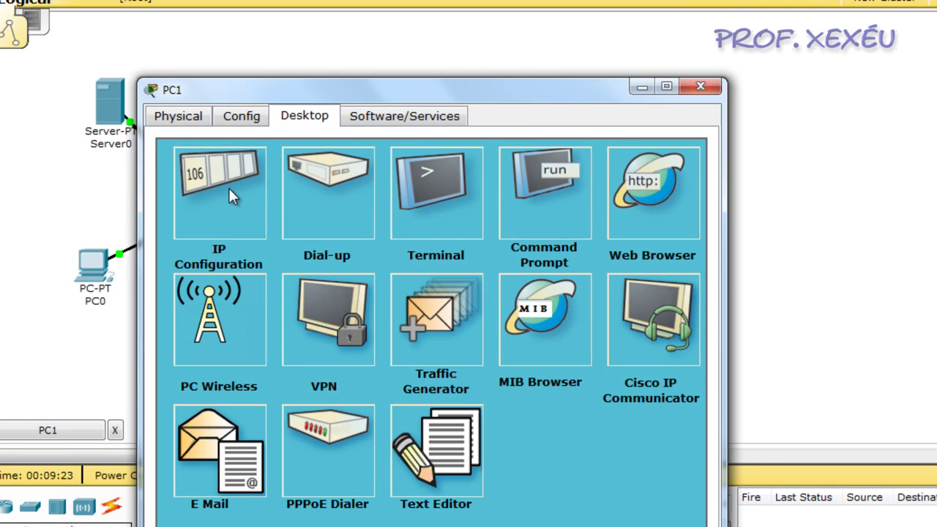
{"action": "left_click", "coordinate": [227, 194]}
{"action": "left_click", "coordinate": [219, 227]}
{"action": "left_click", "coordinate": [216, 205]}
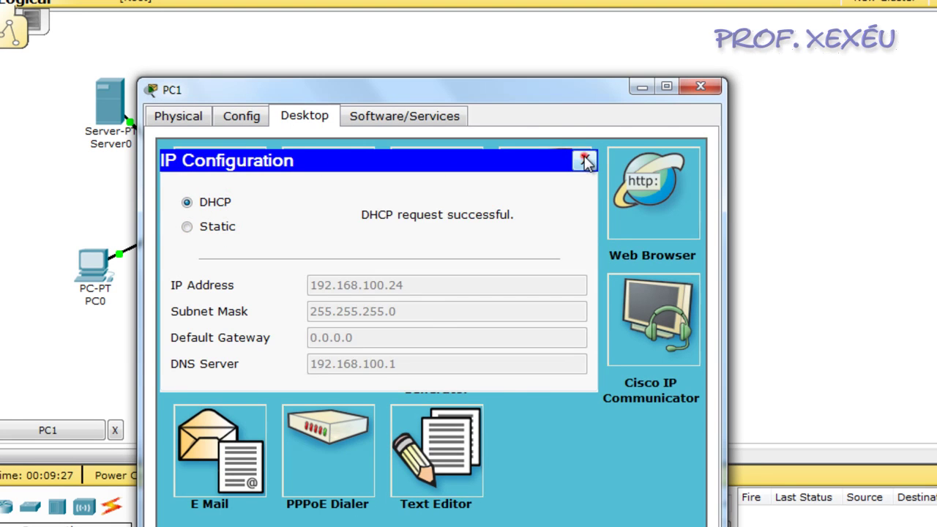
{"action": "left_click", "coordinate": [586, 160]}
{"action": "left_click", "coordinate": [714, 87]}
Step: Renew PC2's IP configuration by switching it to Static and back to DHCP, and close its window
{"action": "left_click", "coordinate": [335, 264]}
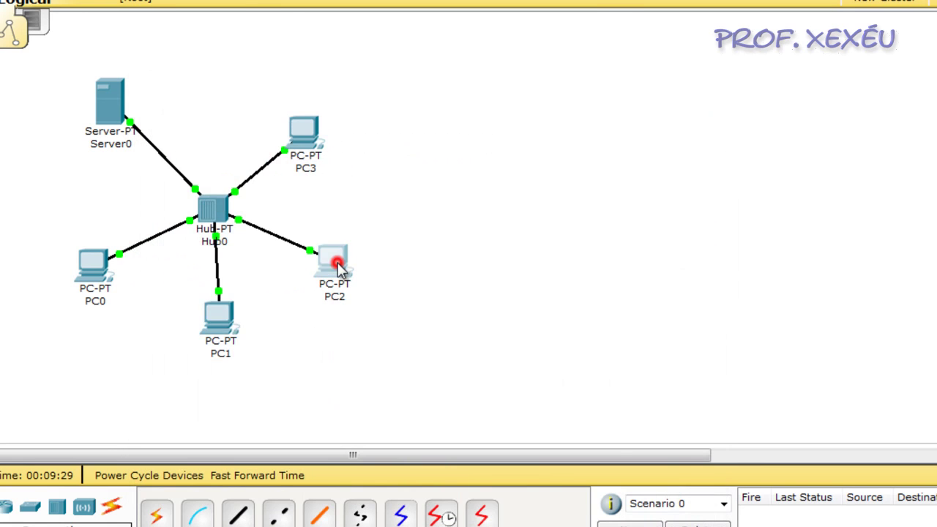
{"action": "left_click", "coordinate": [143, 85]}
{"action": "left_click", "coordinate": [94, 114]}
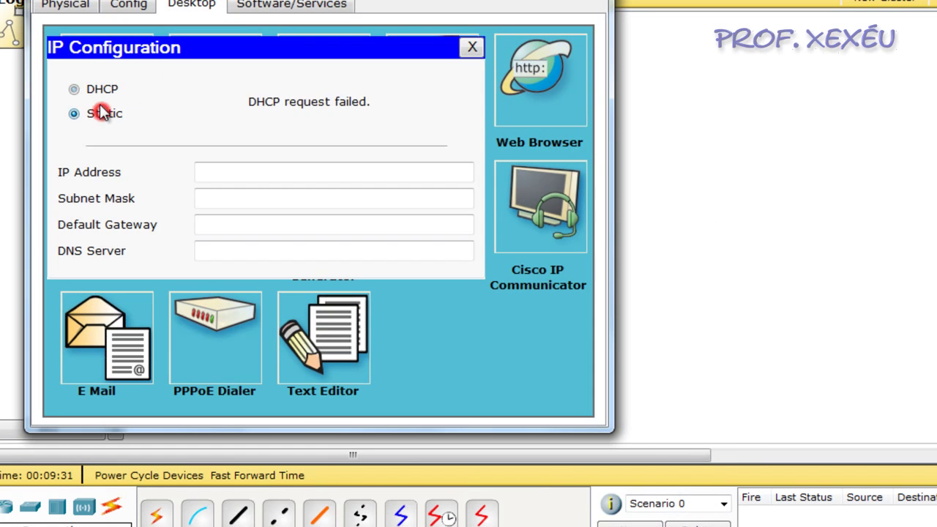
{"action": "left_click", "coordinate": [96, 88]}
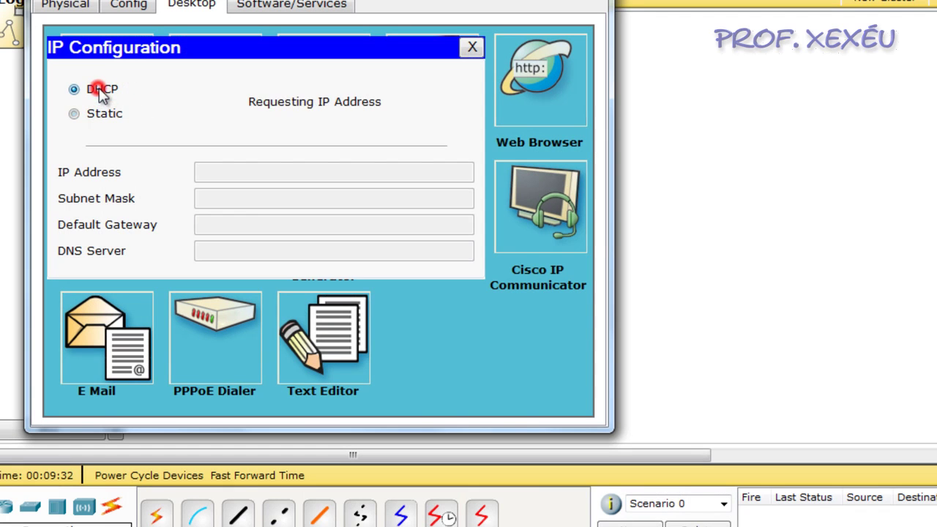
{"action": "left_click", "coordinate": [473, 47]}
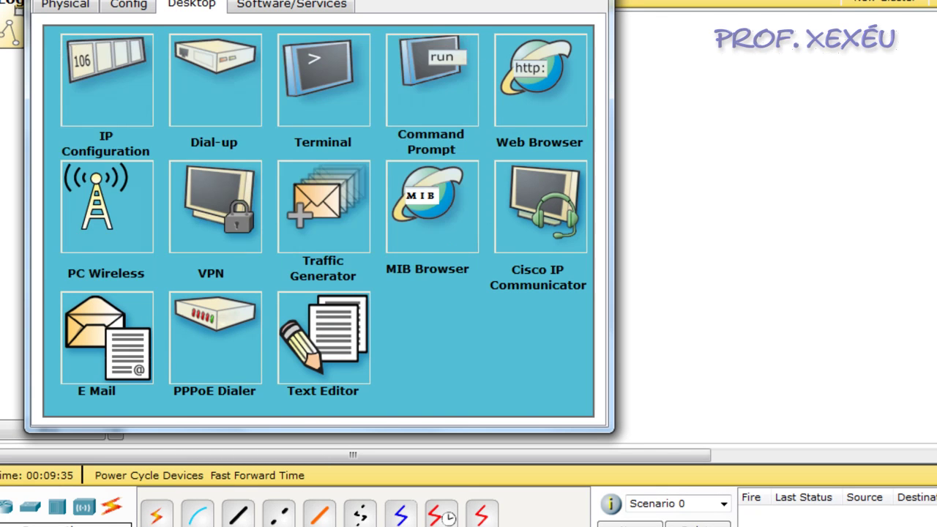
{"action": "left_click", "coordinate": [588, 0]}
Step: Renew PC3's IP configuration by switching it to Static and back to DHCP, and close the configuration dialog
{"action": "left_click", "coordinate": [303, 130]}
{"action": "left_click", "coordinate": [184, 130]}
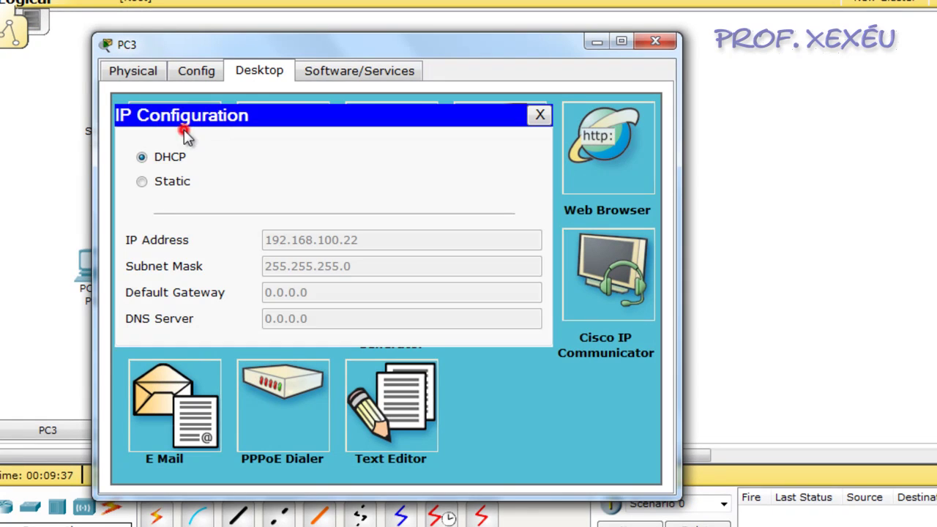
{"action": "left_click", "coordinate": [173, 180]}
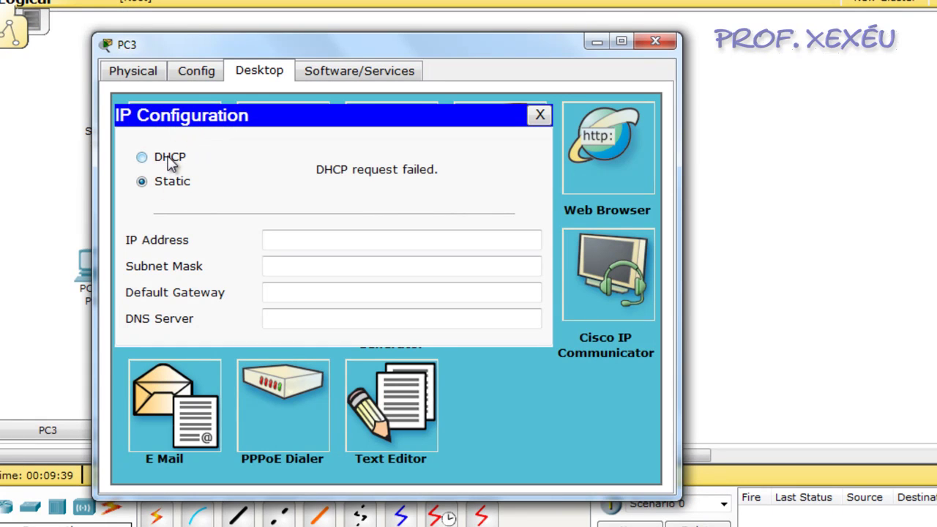
{"action": "left_click", "coordinate": [170, 160]}
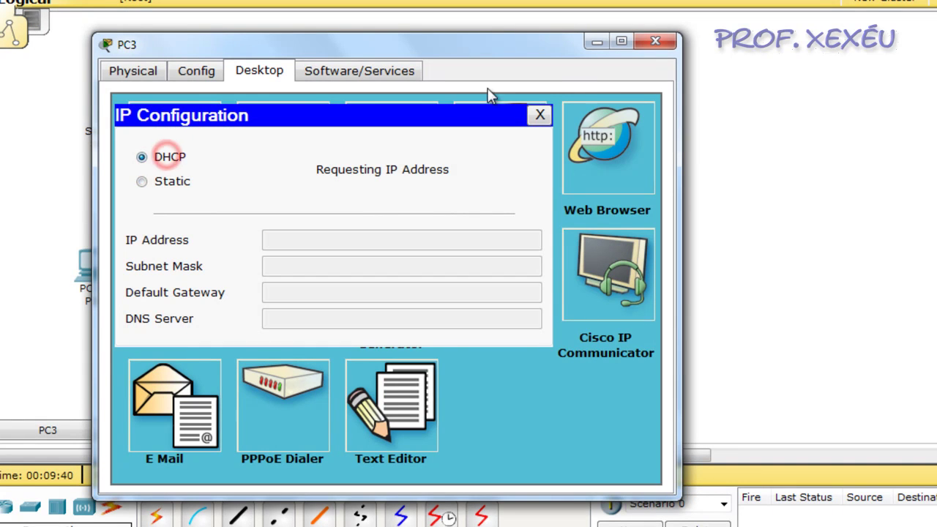
{"action": "left_click", "coordinate": [540, 117]}
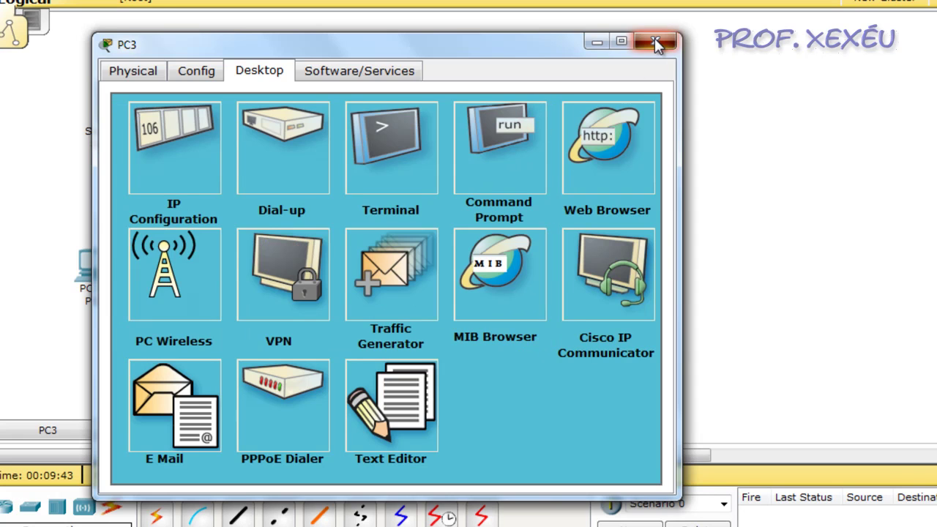
Step: Close PC3's window and open the web browser on PC1
{"action": "left_click", "coordinate": [655, 41]}
{"action": "left_click", "coordinate": [489, 230]}
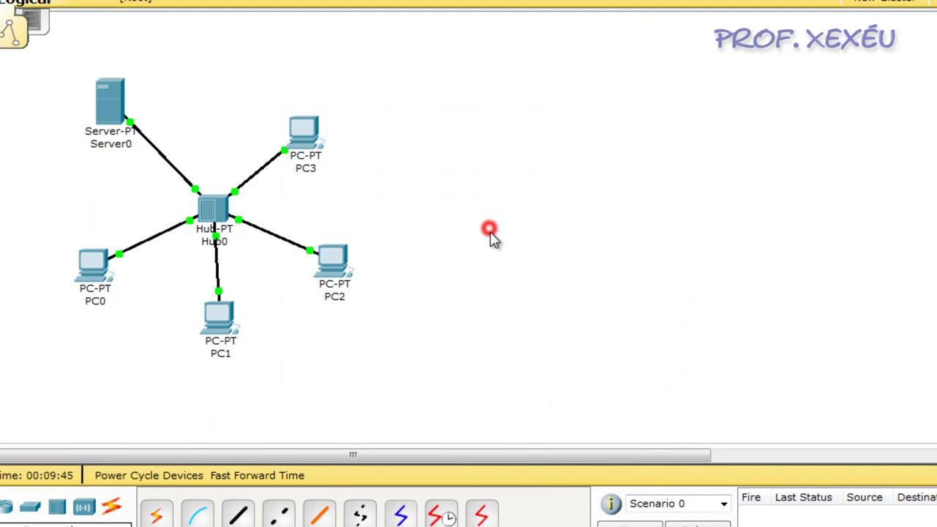
{"action": "left_click", "coordinate": [220, 325]}
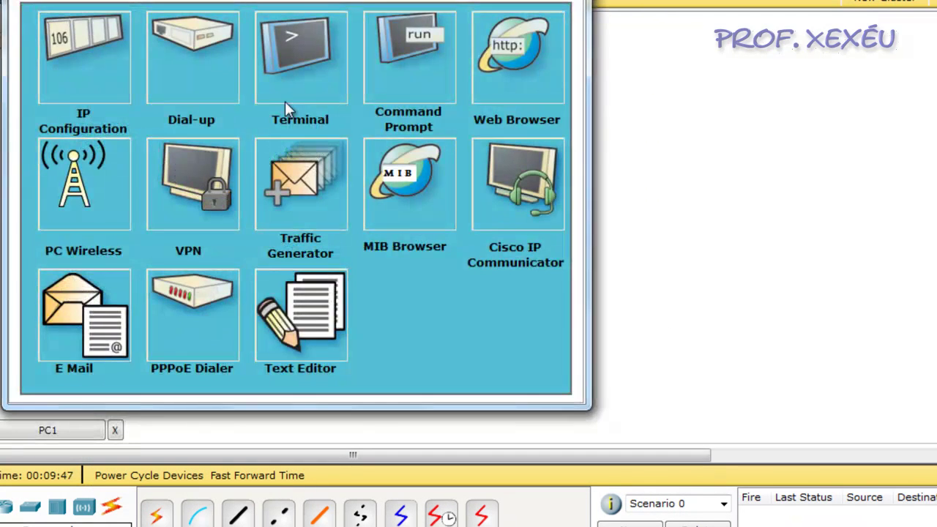
{"action": "mouse_move", "coordinate": [263, 0]}
{"action": "left_mouse_down"}
{"action": "mouse_move", "coordinate": [667, 55]}
{"action": "mouse_move", "coordinate": [529, 70]}
{"action": "left_mouse_up"}
{"action": "left_click", "coordinate": [776, 172]}
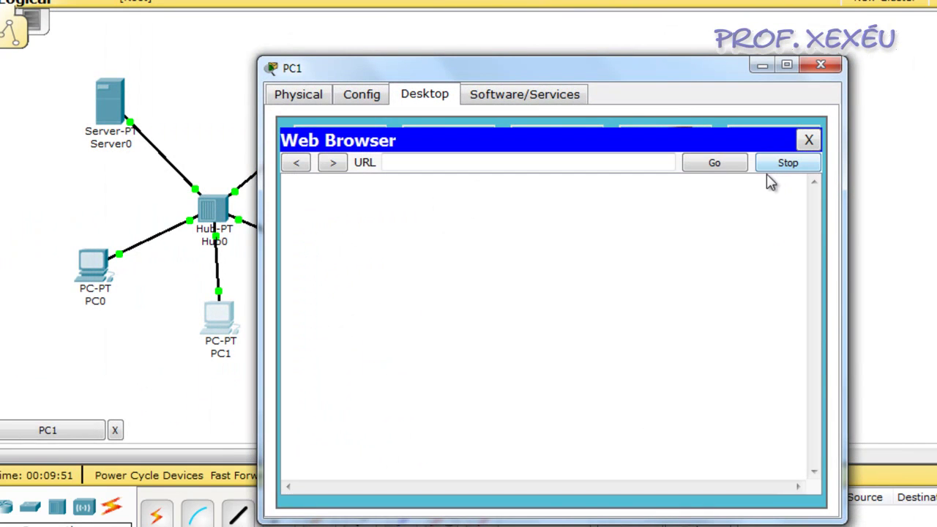
{"action": "left_click", "coordinate": [521, 162]}
{"action": "type", "text": "http://192.168.10."}
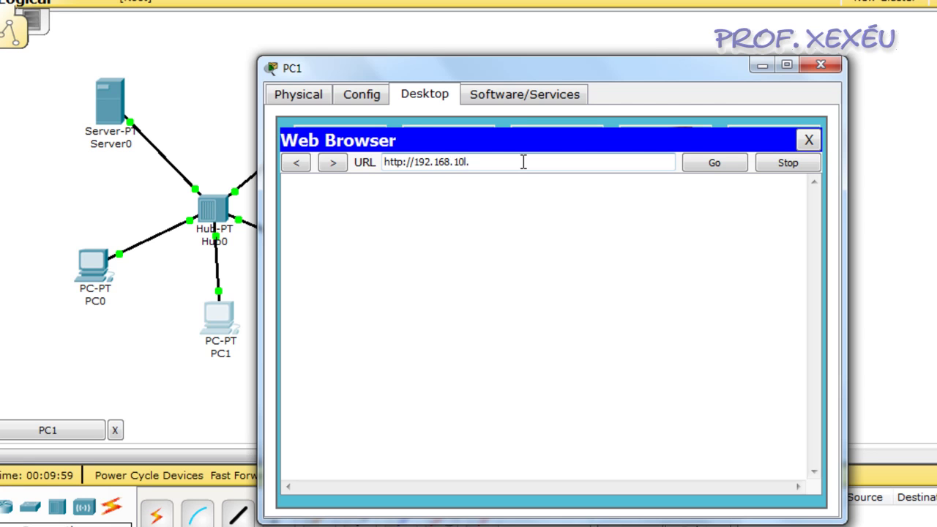
{"action": "key", "text": "BackSpace"}
{"action": "left_click", "coordinate": [707, 167]}
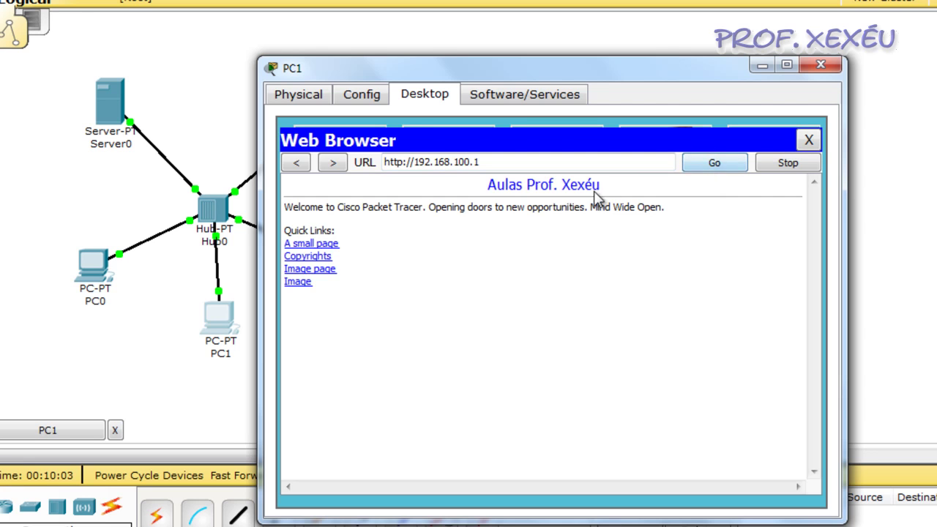
{"action": "left_click", "coordinate": [502, 152]}
{"action": "key", "text": "BackSpace"}
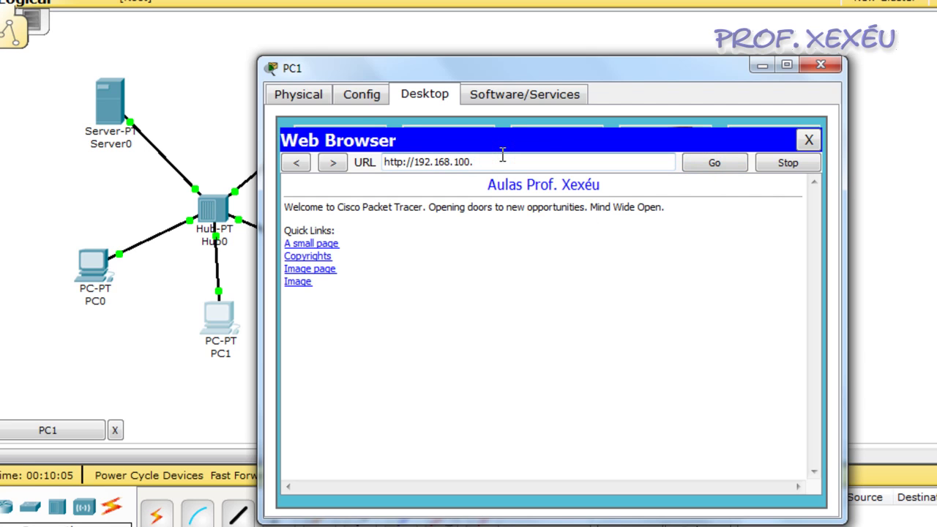
{"action": "type", "text": "2"}
{"action": "left_click", "coordinate": [696, 164]}
{"action": "left_click", "coordinate": [486, 162]}
{"action": "key", "text": "BackSpace"}
{"action": "key", "text": "BackSpace"}
{"action": "key", "text": "BackSpace"}
{"action": "key", "text": "BackSpace"}
{"action": "key", "text": "BackSpace"}
{"action": "key", "text": "BackSpace"}
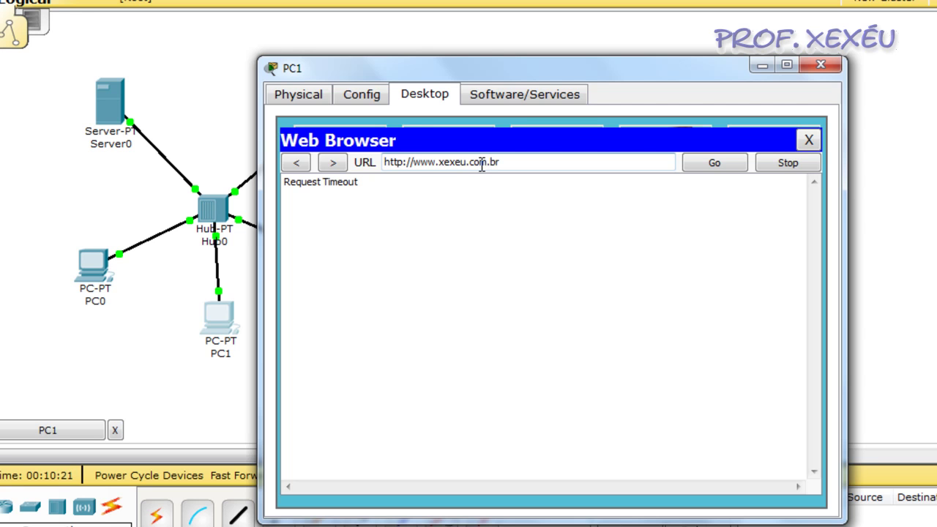
{"action": "left_click", "coordinate": [722, 164]}
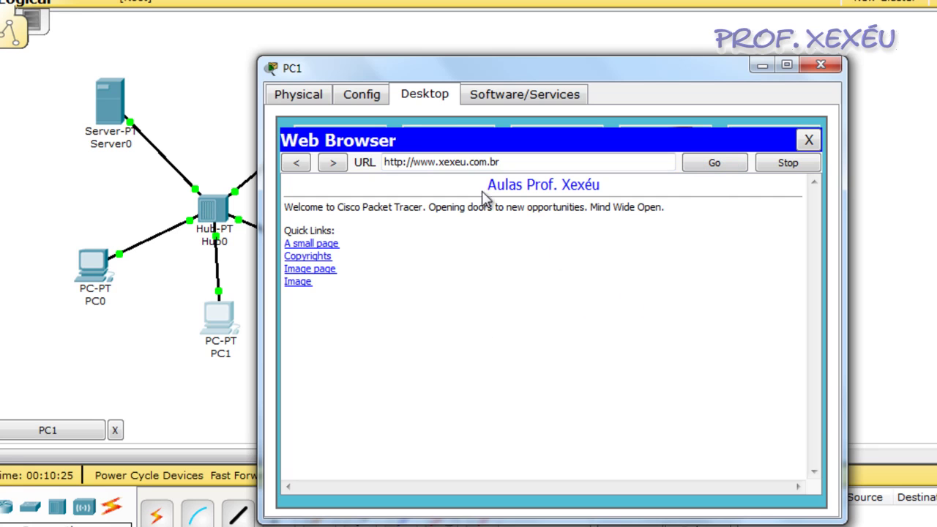
{"action": "left_click", "coordinate": [480, 163]}
{"action": "left_click", "coordinate": [508, 162]}
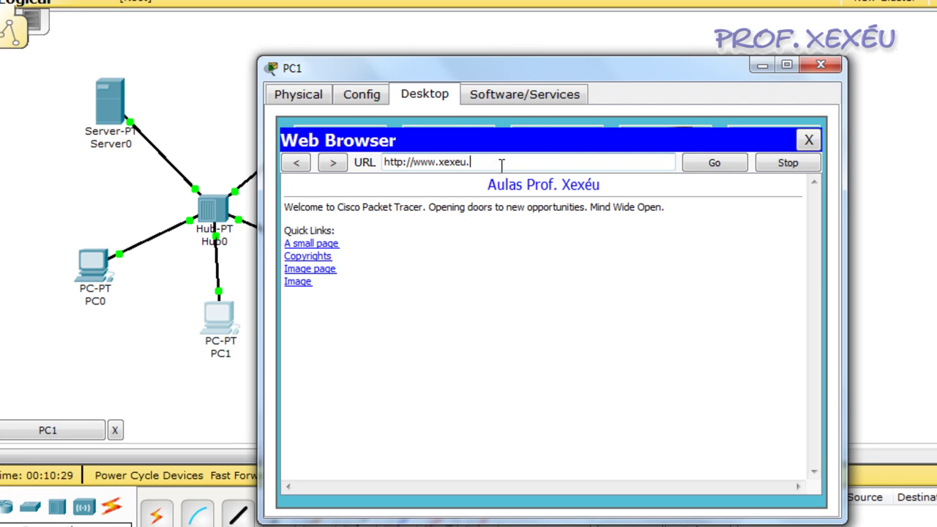
{"action": "left_click", "coordinate": [710, 166]}
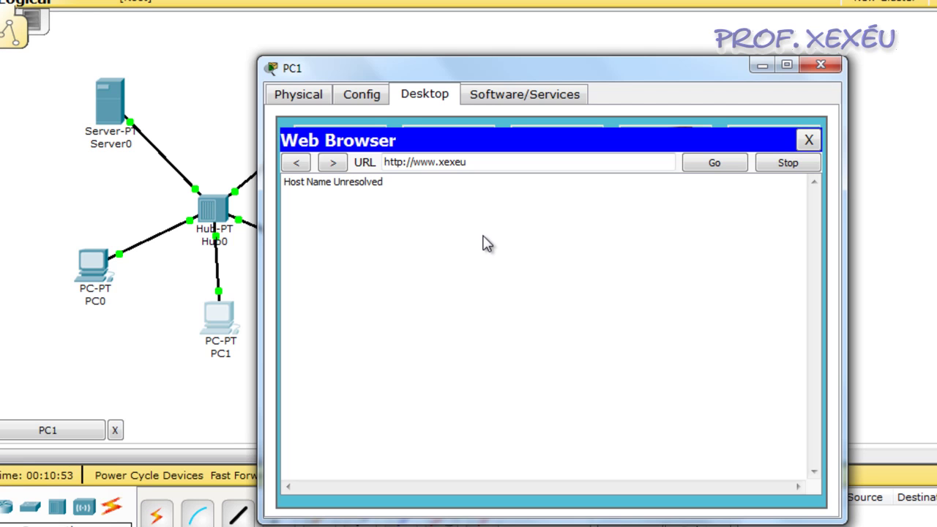
{"action": "left_click", "coordinate": [809, 140]}
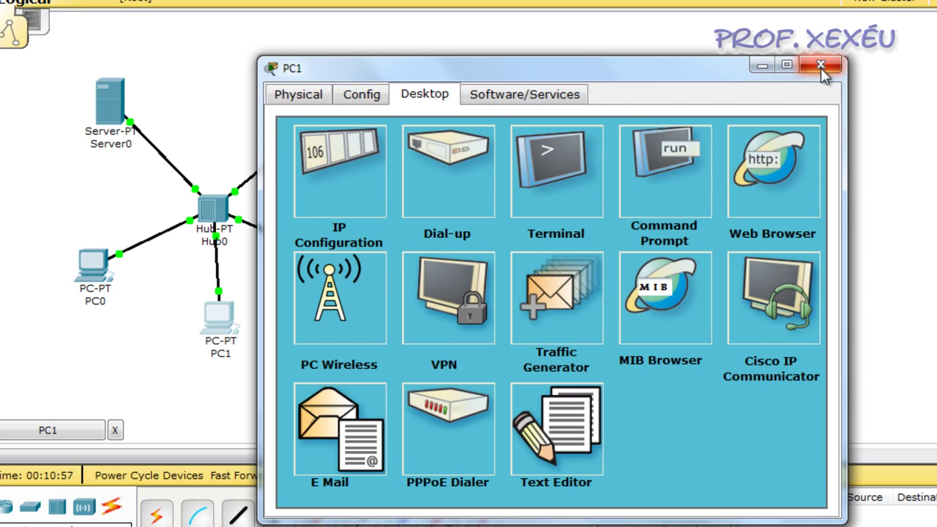
{"action": "left_click", "coordinate": [820, 66]}
{"action": "left_click", "coordinate": [466, 182]}
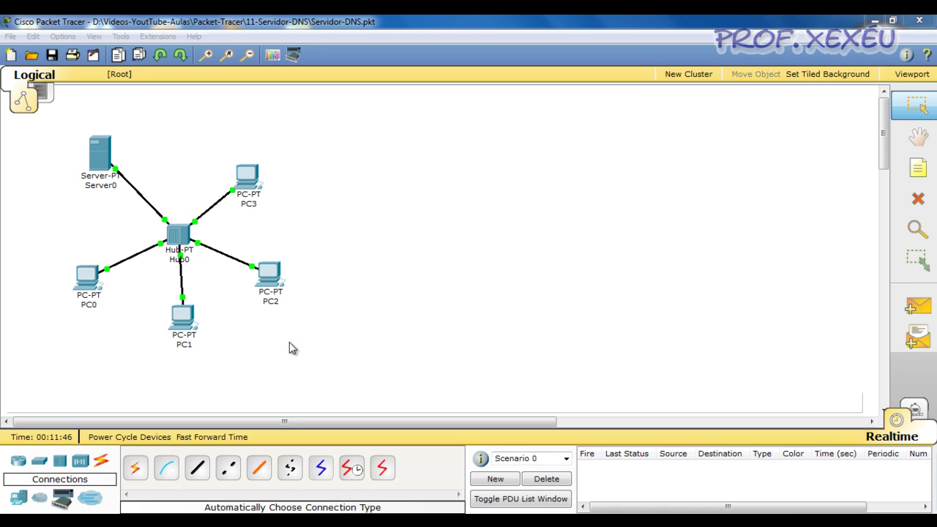
Step: Switch to Simulation mode and add DNS to the visible events alongside HTTP
{"action": "left_click", "coordinate": [915, 407]}
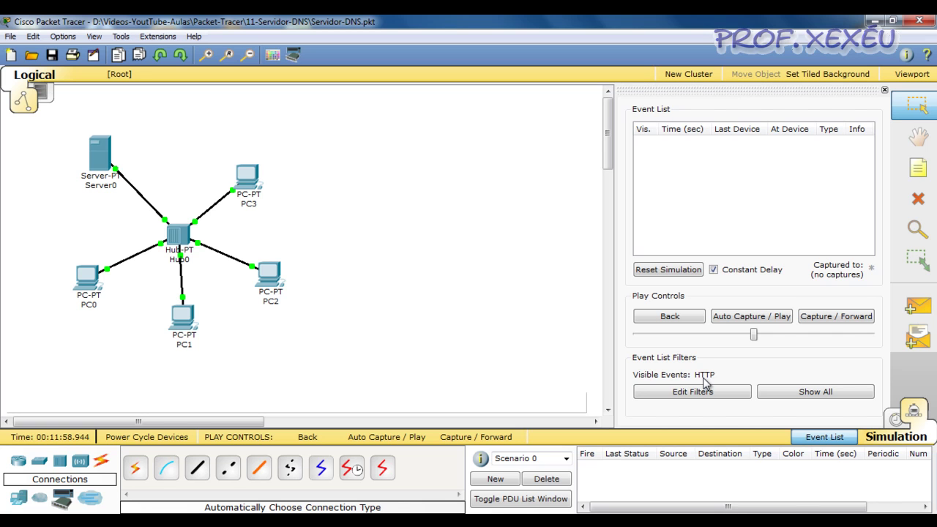
{"action": "left_click", "coordinate": [721, 393]}
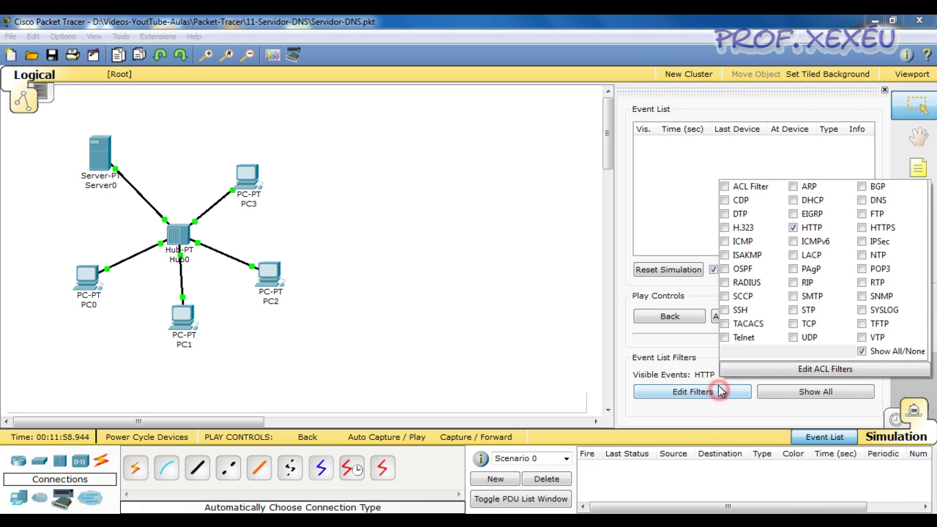
{"action": "left_click", "coordinate": [864, 200]}
{"action": "left_click", "coordinate": [645, 389]}
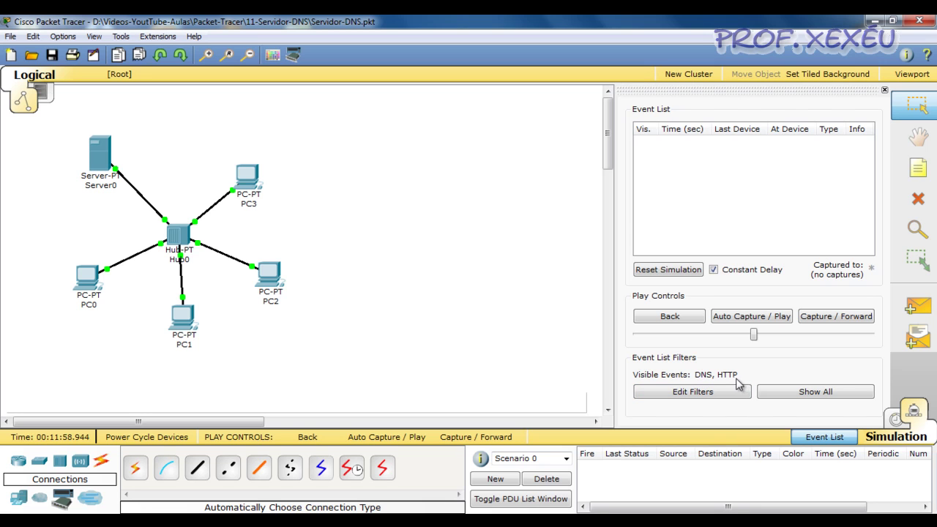
Step: Open PC1's web browser beside the topology and request the page at 192.168.100.1
{"action": "left_click", "coordinate": [183, 316]}
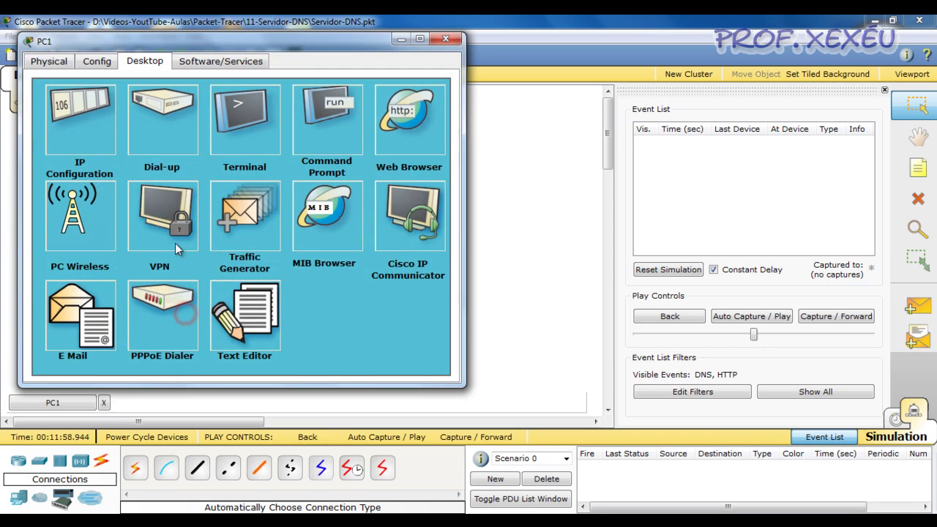
{"action": "left_click", "coordinate": [380, 94]}
{"action": "left_click_drag", "start_coordinate": [260, 42], "coordinate": [457, 211]}
{"action": "left_click", "coordinate": [420, 280]}
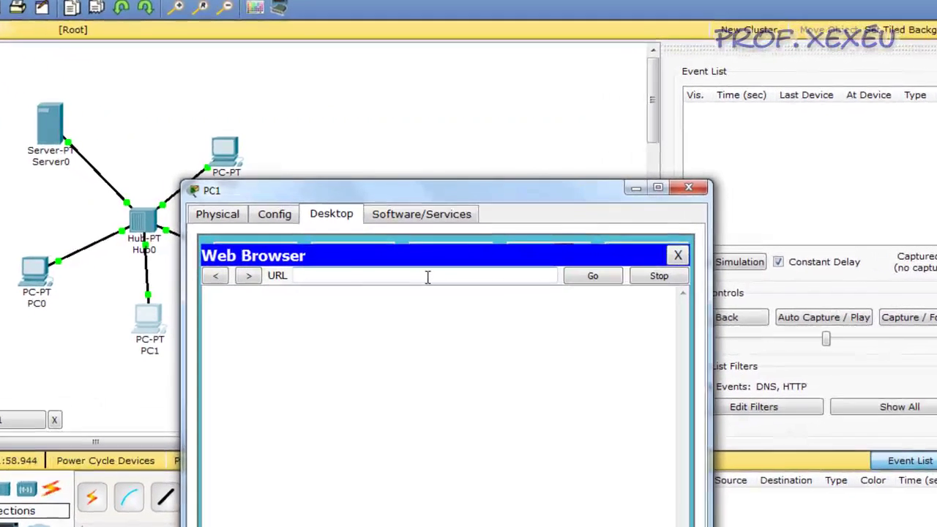
{"action": "type", "text": "192.168.100"}
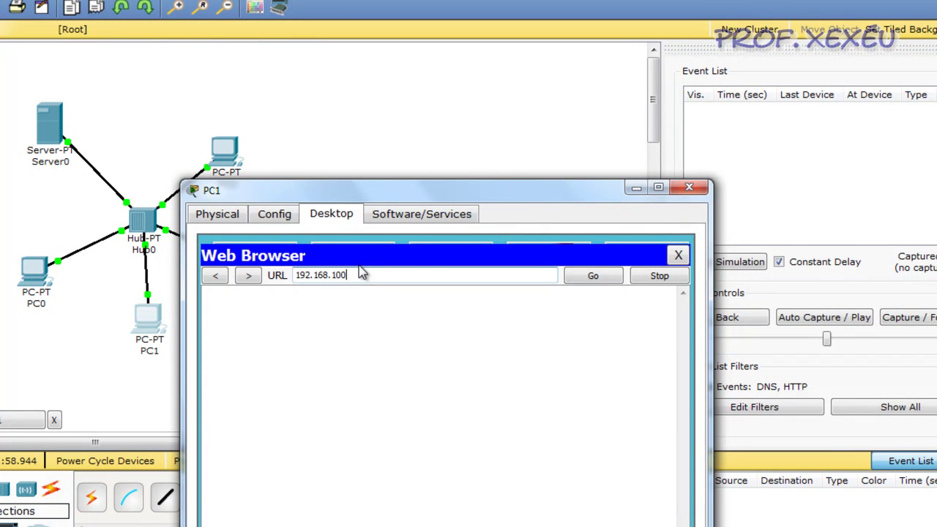
{"action": "type", "text": ".1"}
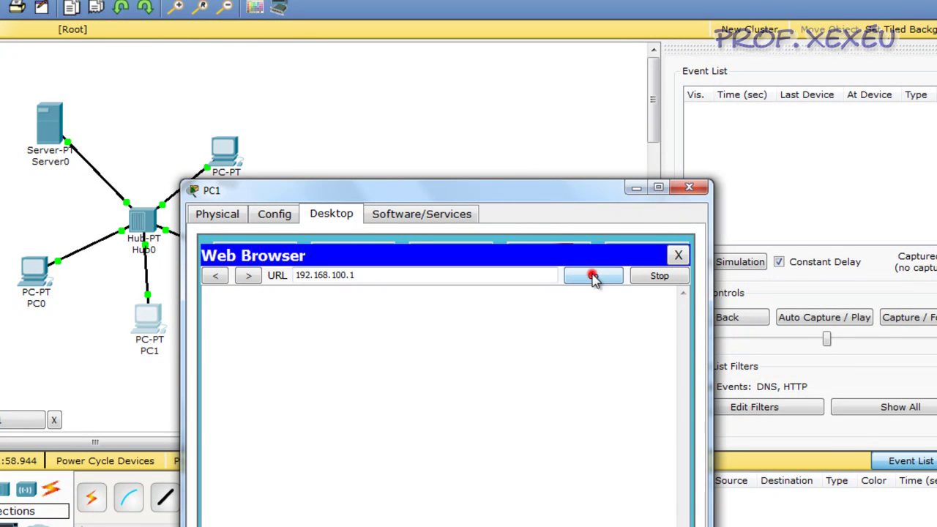
{"action": "left_click", "coordinate": [593, 276]}
Step: Advance the simulation event by event until PC1 receives the HTTP reply, and close the web browser and PC1's window
{"action": "left_click", "coordinate": [927, 325]}
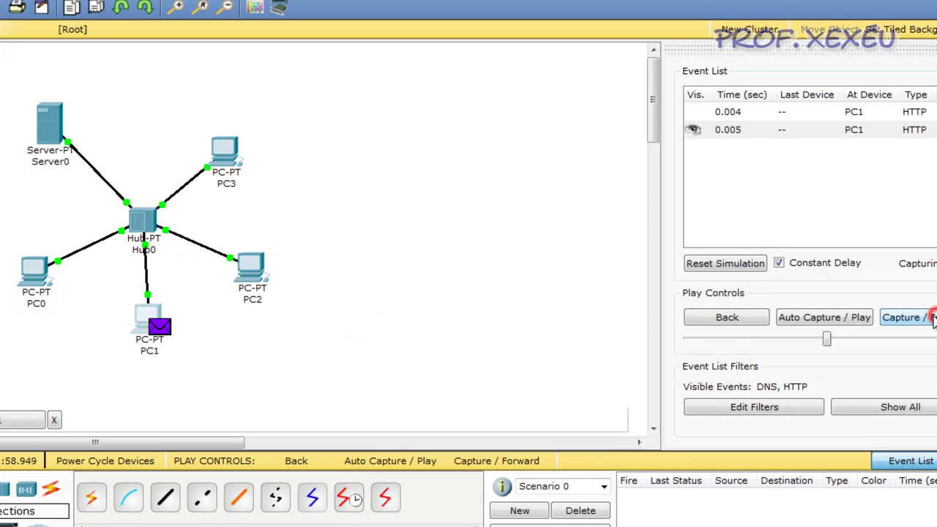
{"action": "left_click", "coordinate": [925, 317]}
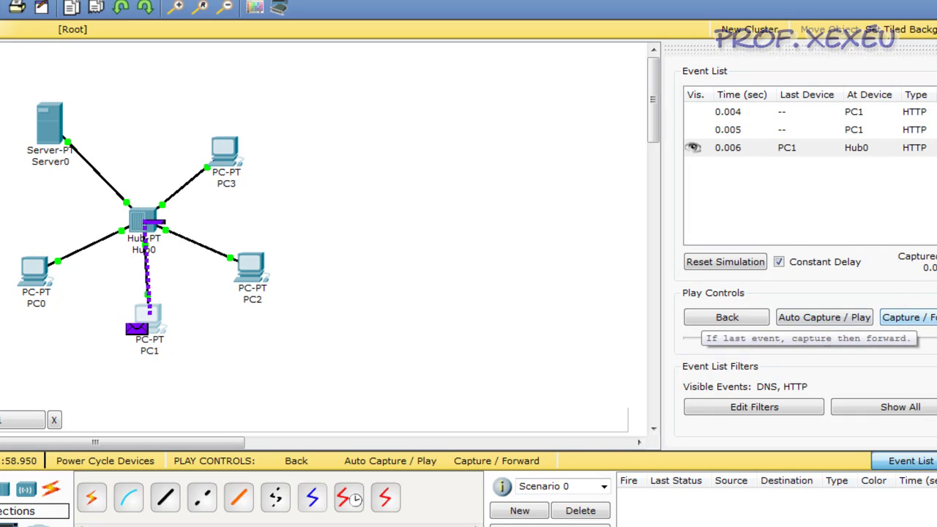
{"action": "key", "text": "alt+Tab"}
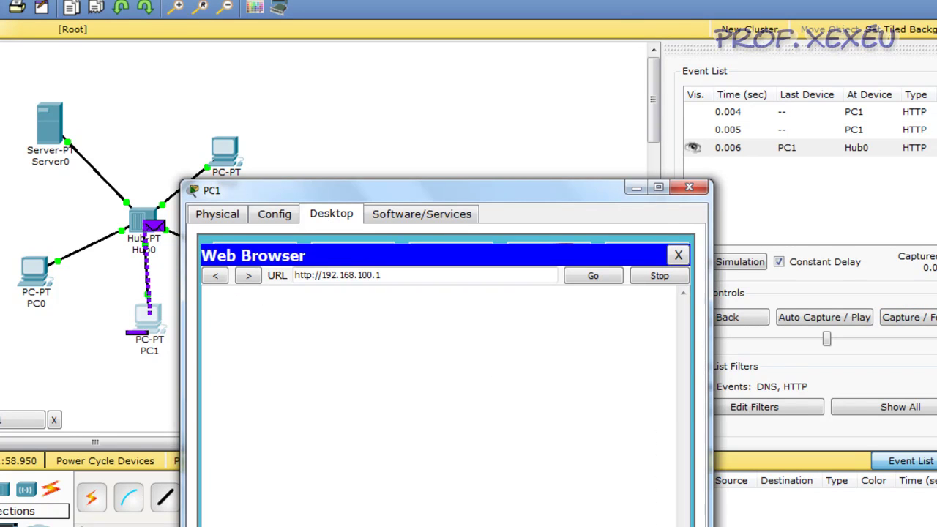
{"action": "left_click", "coordinate": [924, 317]}
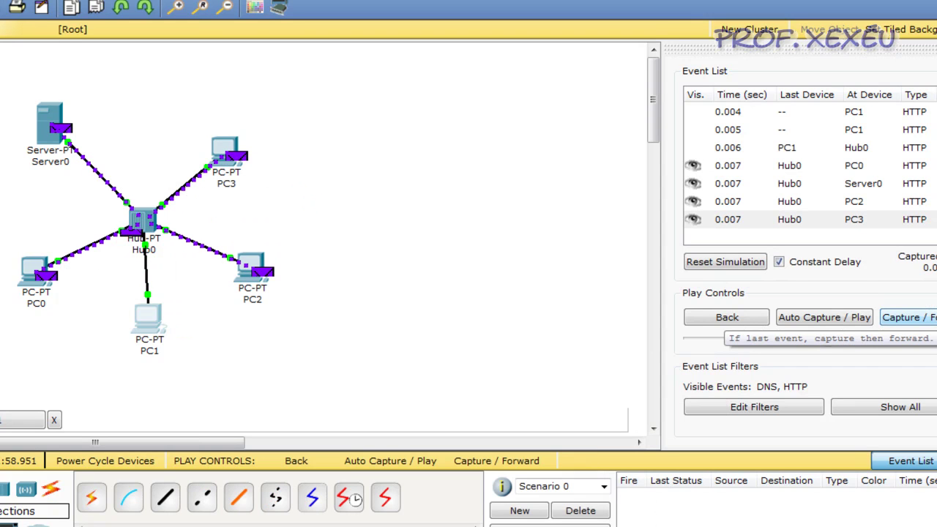
{"action": "left_click", "coordinate": [924, 317]}
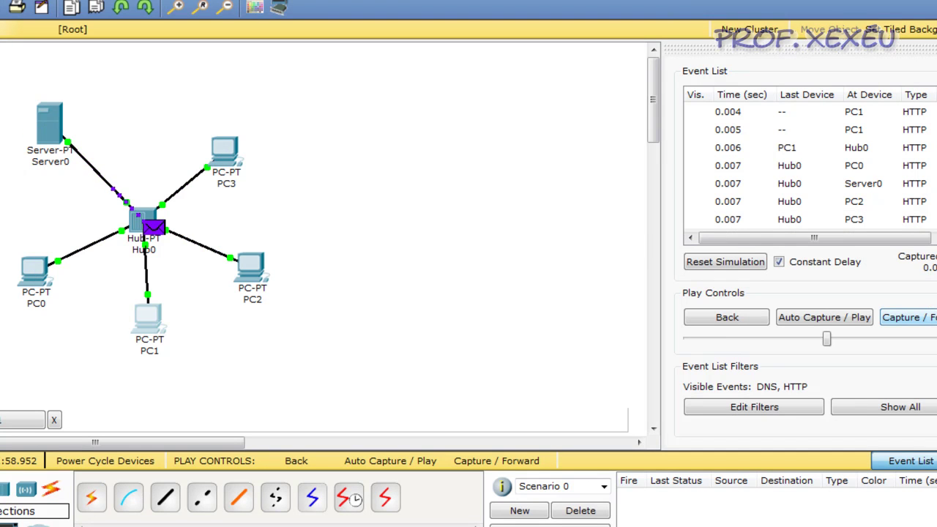
{"action": "left_click", "coordinate": [915, 318]}
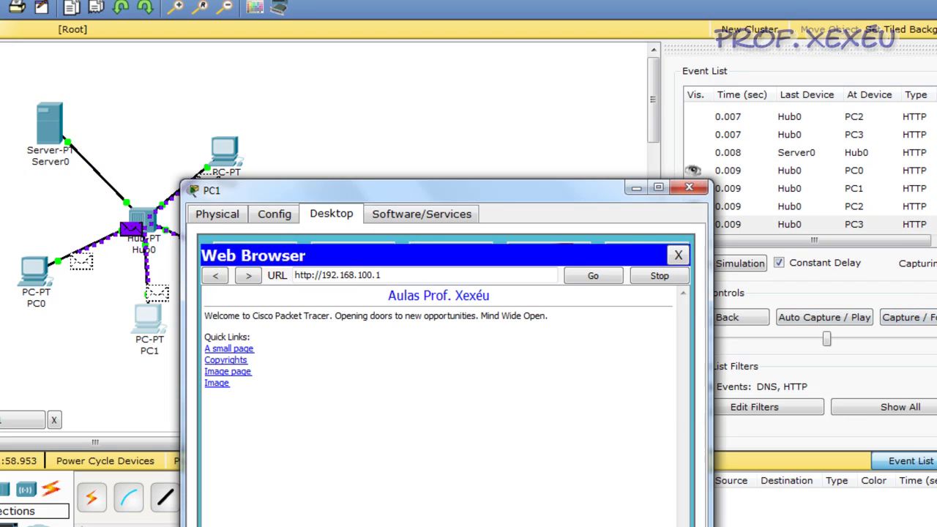
{"action": "left_click", "coordinate": [680, 255]}
{"action": "left_click", "coordinate": [689, 188]}
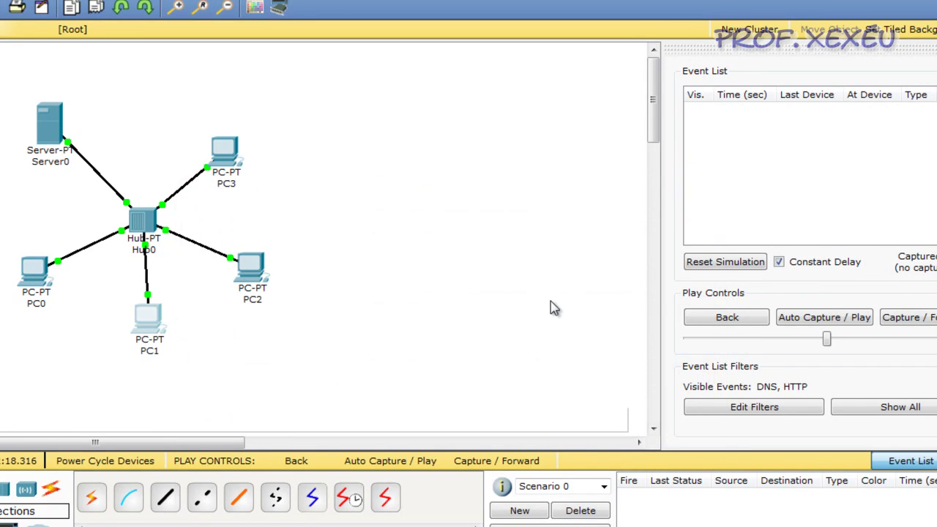
{"action": "left_click", "coordinate": [145, 316]}
{"action": "left_click", "coordinate": [469, 136]}
{"action": "left_click_drag", "start_coordinate": [280, 55], "coordinate": [456, 223]}
{"action": "left_click", "coordinate": [420, 297]}
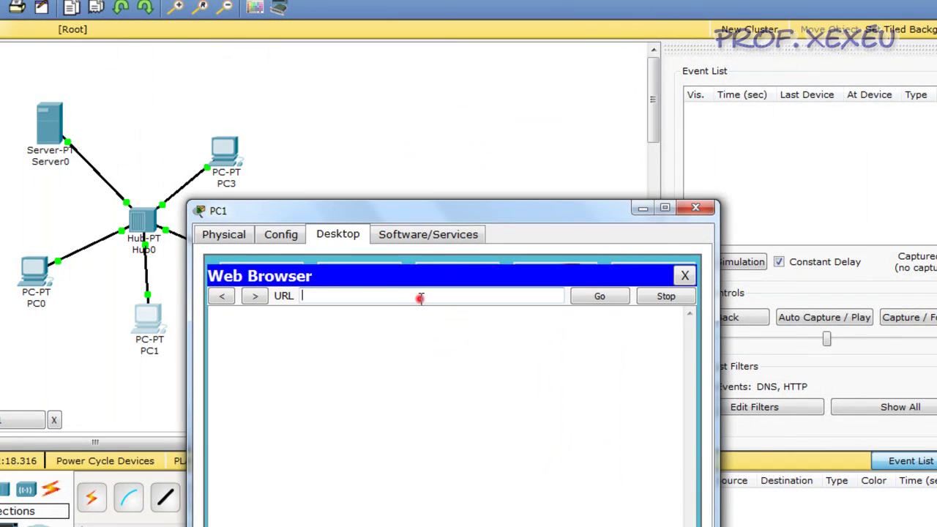
{"action": "type", "text": "www.xexeu.com.br"}
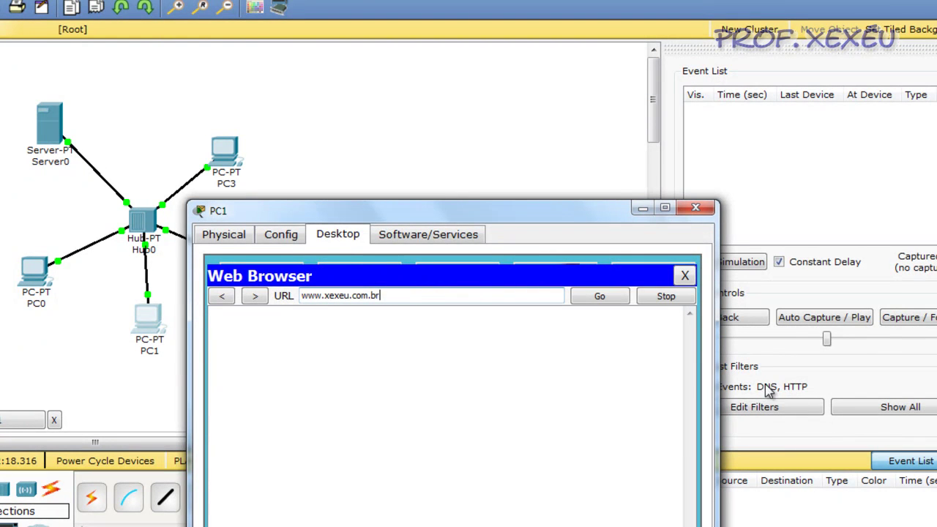
{"action": "left_click", "coordinate": [607, 300]}
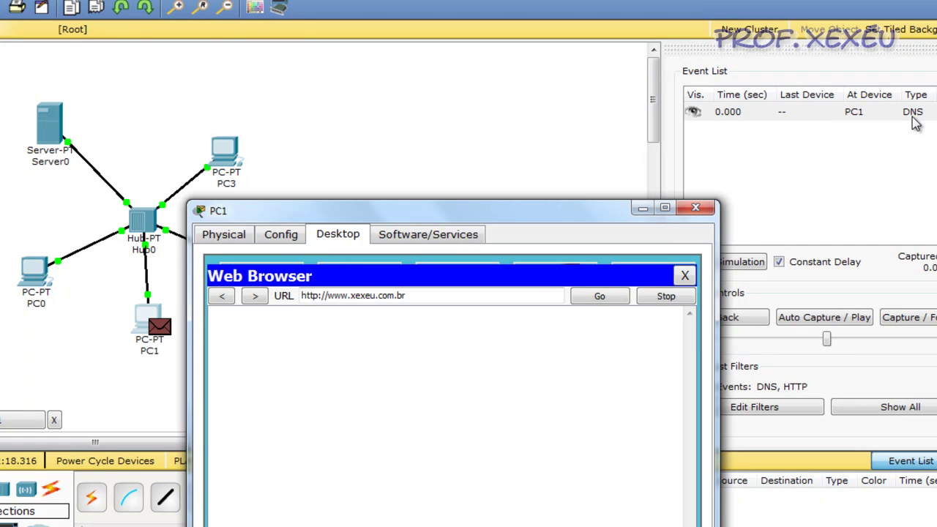
Step: Advance the DNS query to Hub0, examine its inbound PDU details including the DNS query section, and close the details
{"action": "left_click", "coordinate": [901, 317]}
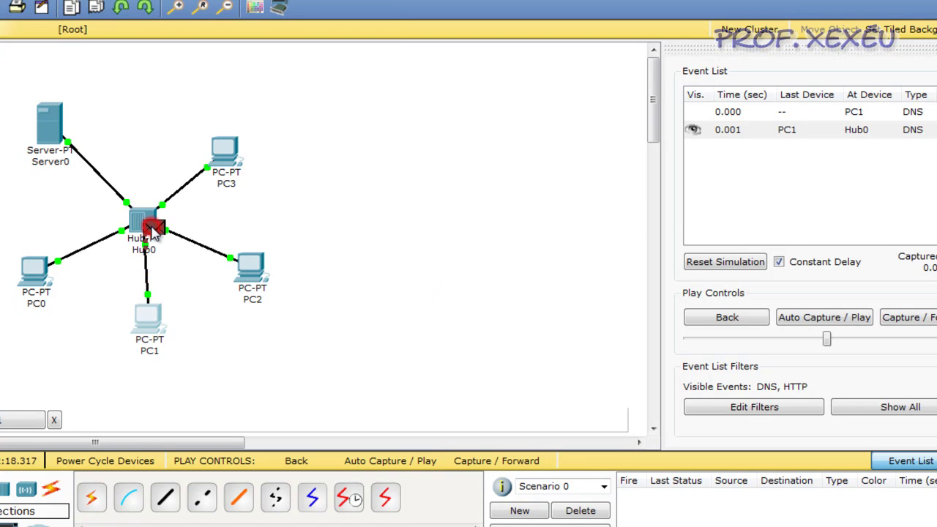
{"action": "left_click", "coordinate": [153, 231]}
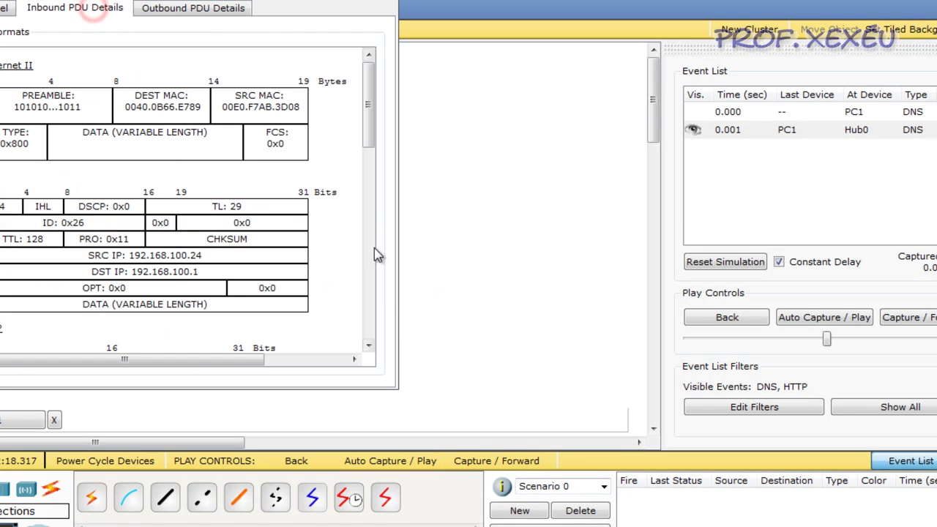
{"action": "left_click", "coordinate": [368, 291]}
{"action": "mouse_move", "coordinate": [368, 291]}
{"action": "left_mouse_down"}
{"action": "mouse_move", "coordinate": [370, 245]}
{"action": "mouse_move", "coordinate": [369, 281]}
{"action": "left_mouse_up"}
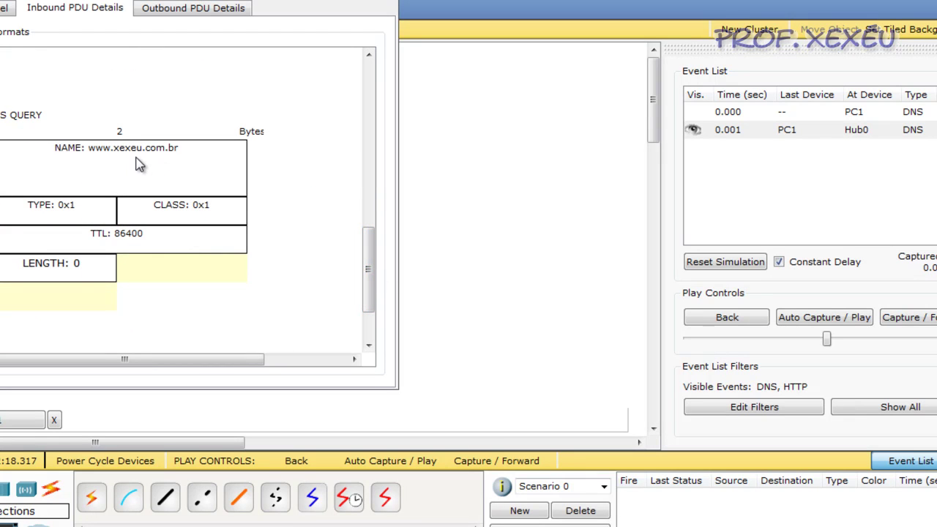
{"action": "left_click_drag", "start_coordinate": [369, 255], "coordinate": [371, 189]}
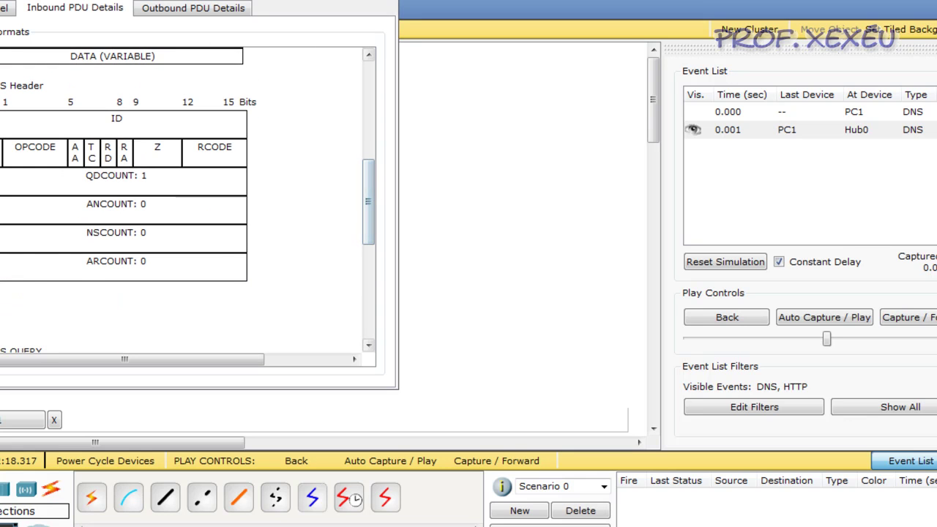
{"action": "left_click", "coordinate": [386, 2]}
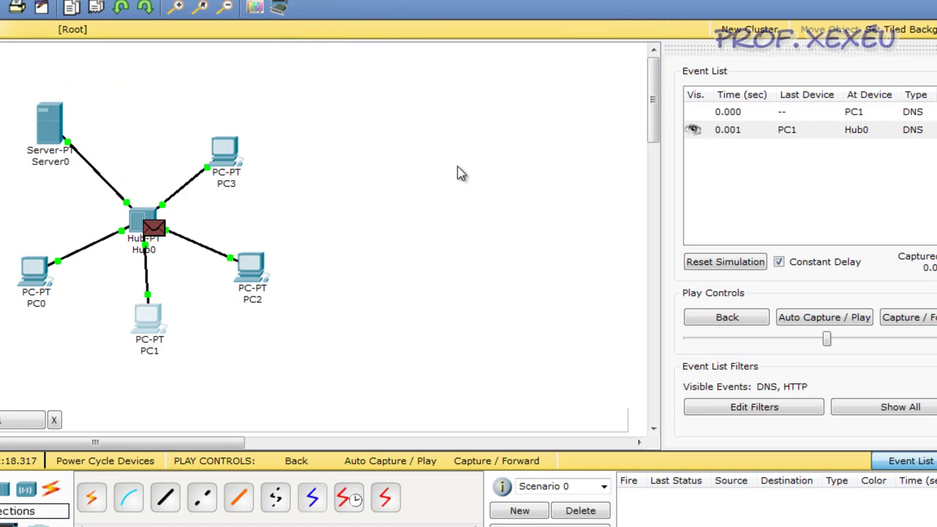
Step: Advance the DNS query to Server0, examine the DNS answer section of its outbound PDU details, and close the details
{"action": "left_click", "coordinate": [930, 319]}
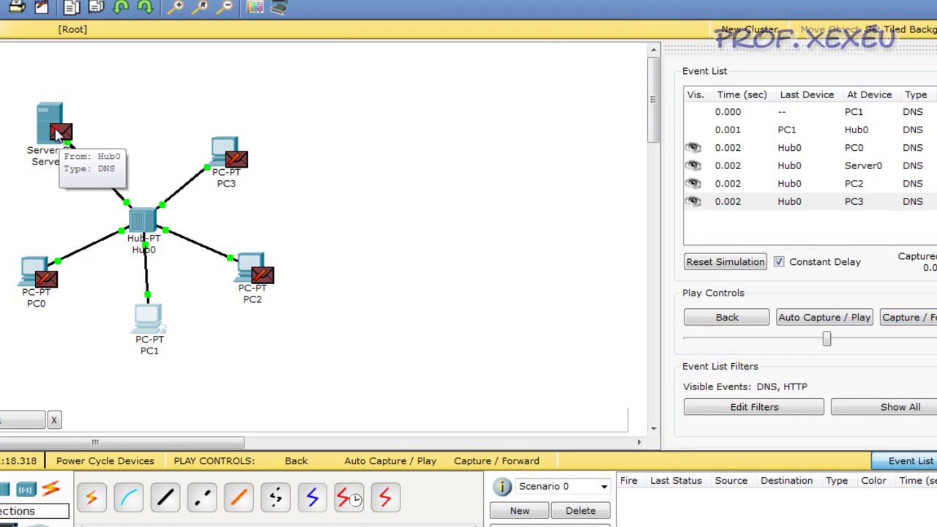
{"action": "left_click", "coordinate": [57, 133]}
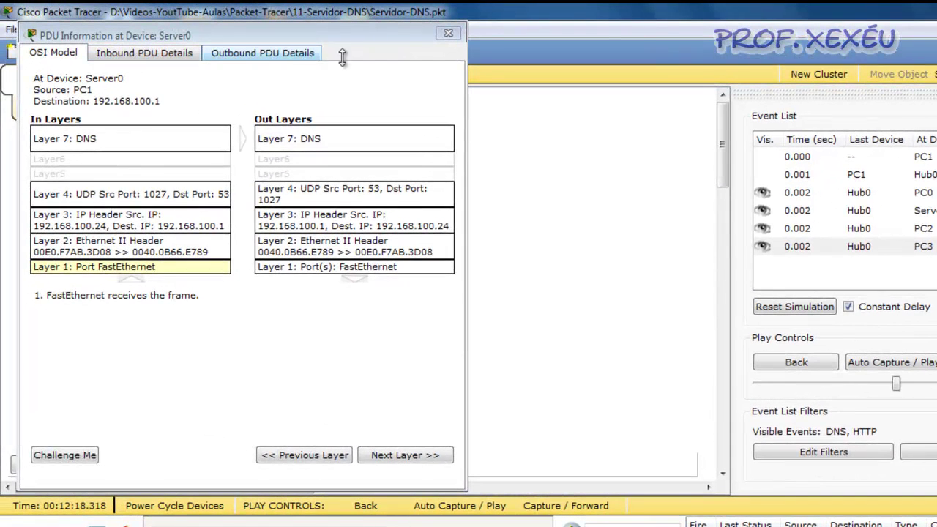
{"action": "left_click", "coordinate": [282, 65]}
{"action": "left_click_drag", "start_coordinate": [439, 183], "coordinate": [453, 382]}
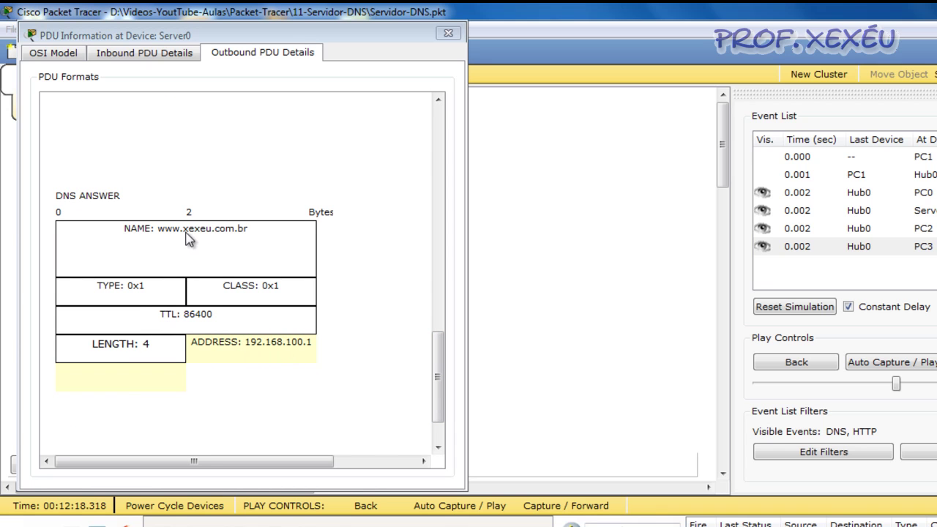
{"action": "left_click", "coordinate": [448, 33]}
Step: Advance the simulation event by event until the DNS reply passes through Hub0 and reaches PC1
{"action": "left_click", "coordinate": [936, 362]}
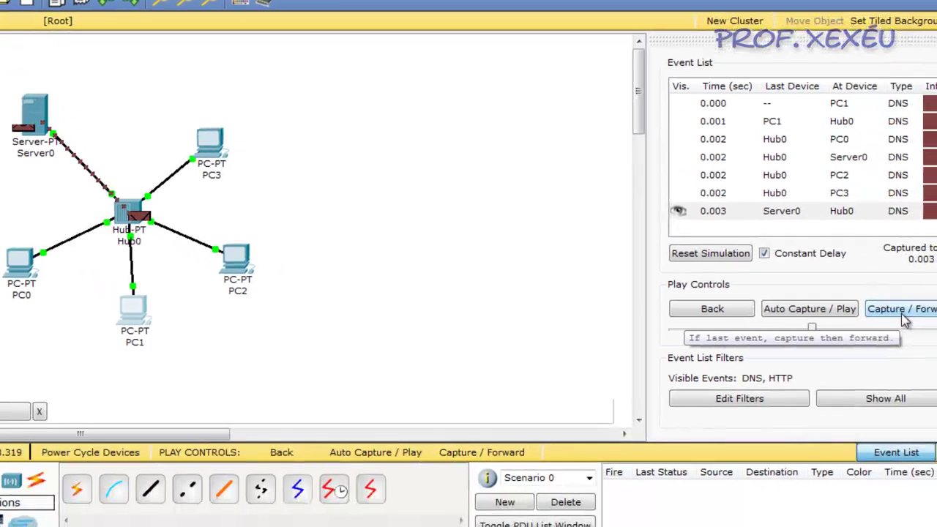
{"action": "left_click", "coordinate": [936, 364]}
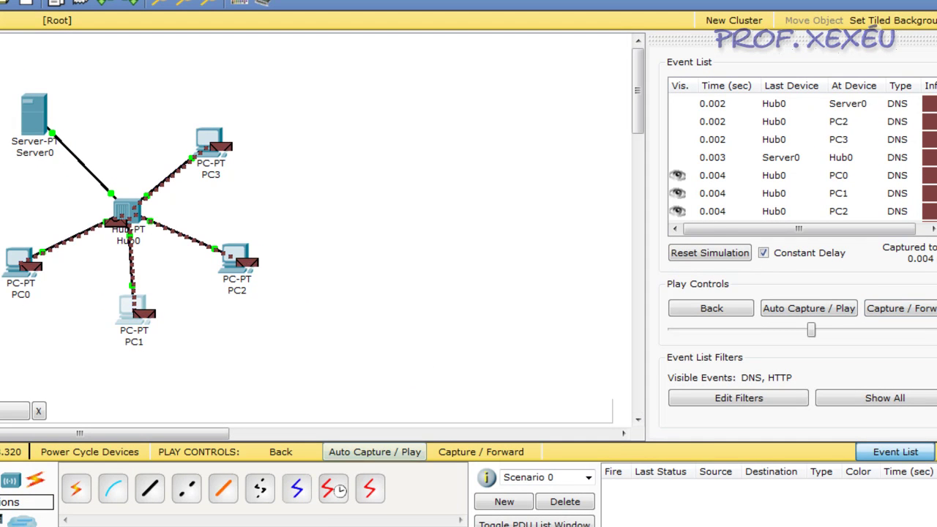
{"action": "mouse_move", "coordinate": [287, 524]}
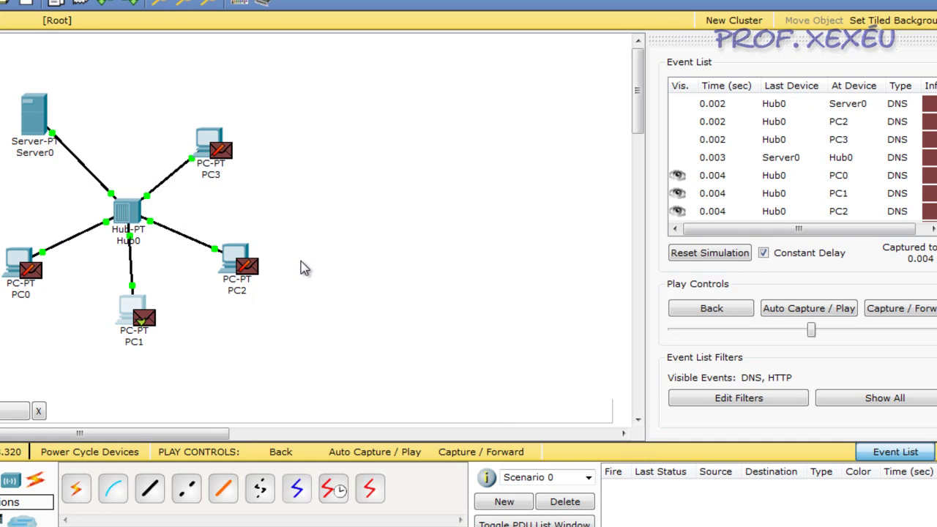
Step: Advance the HTTP exchange through Hub0 until the page reply reaches PC1, and close PC1's window
{"action": "left_click", "coordinate": [886, 308]}
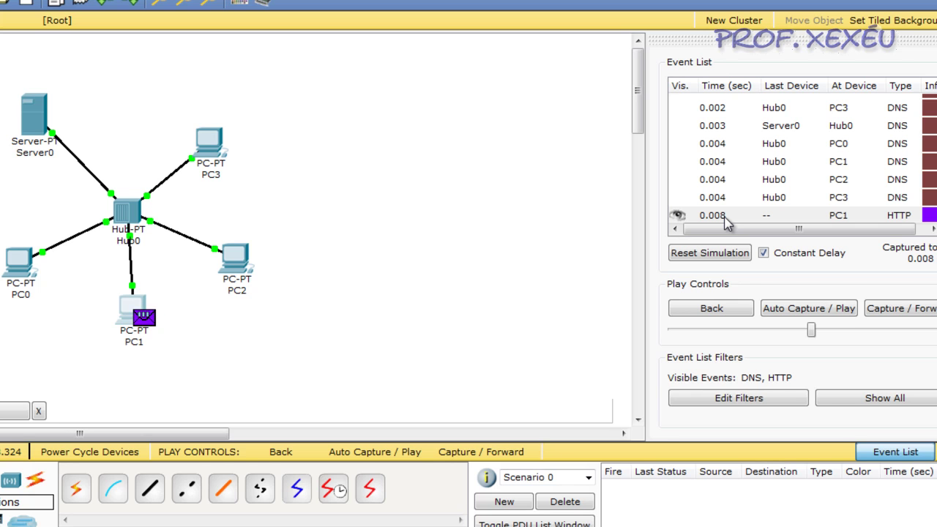
{"action": "left_click", "coordinate": [906, 311]}
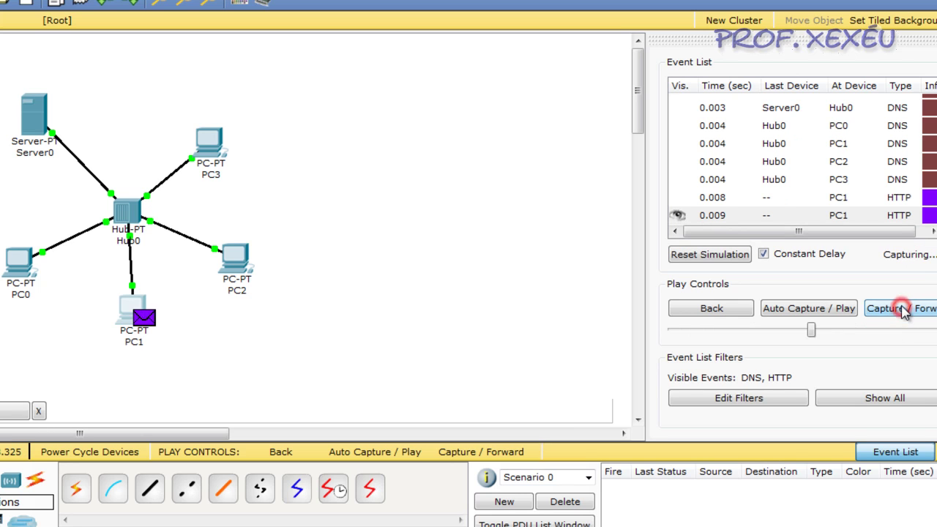
{"action": "left_click", "coordinate": [906, 311]}
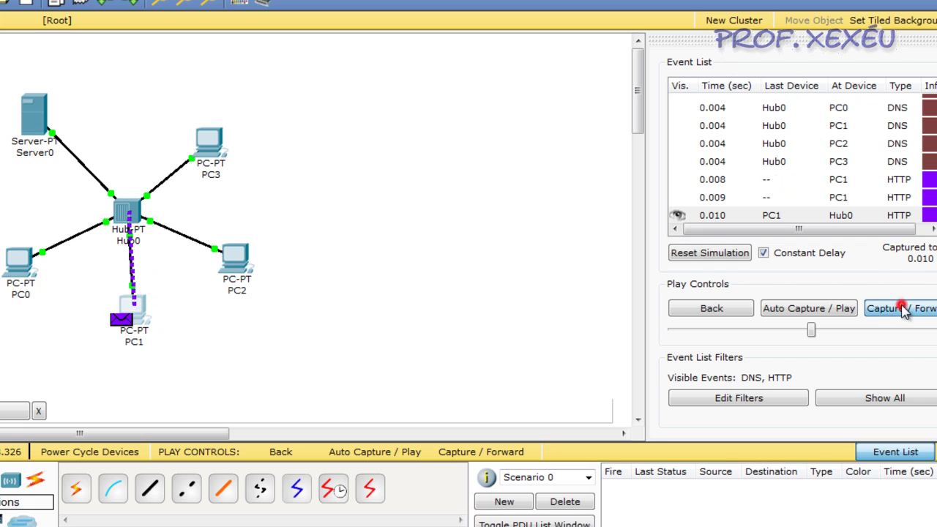
{"action": "left_click", "coordinate": [906, 311]}
{"action": "left_click", "coordinate": [906, 311]}
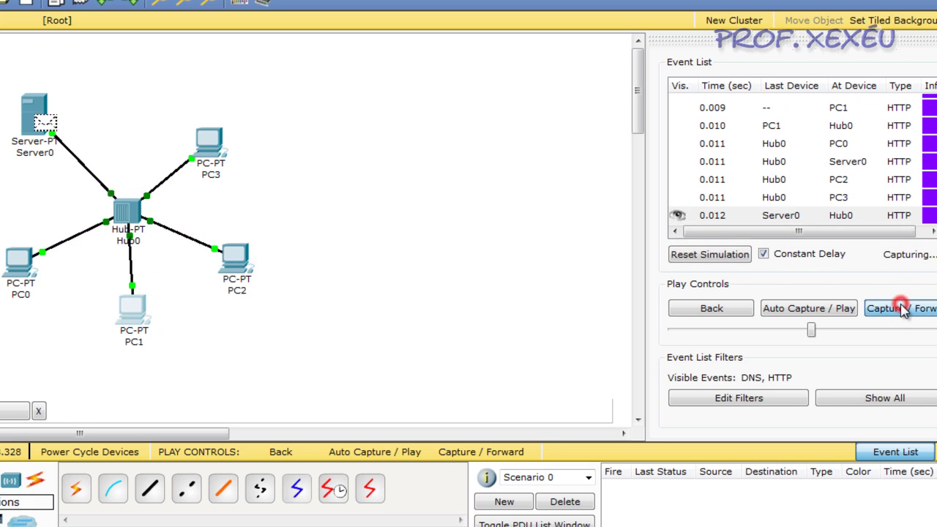
{"action": "left_click", "coordinate": [904, 310]}
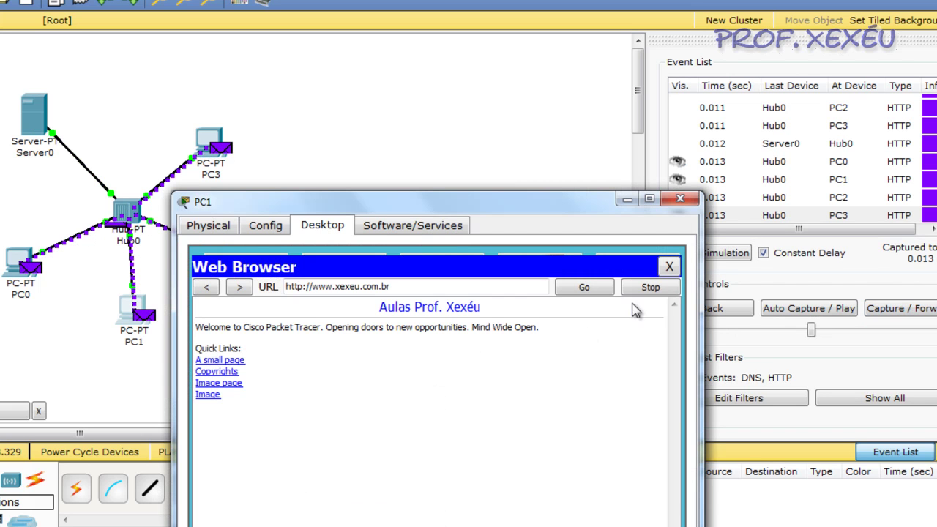
{"action": "left_click", "coordinate": [680, 201]}
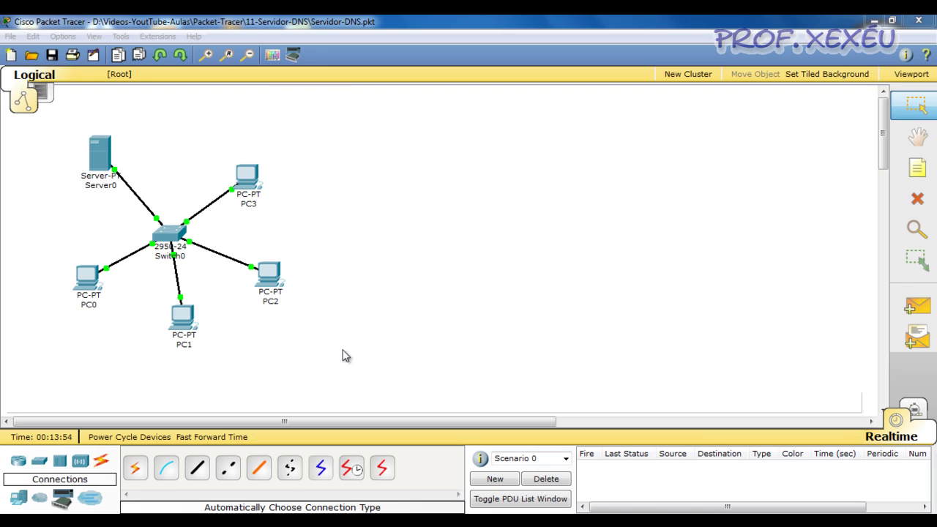
Step: In the switch-based topology, send simple PDUs from PC0 to PC1, from PC1 to Server0, and from Server0 to PC1
{"action": "left_click", "coordinate": [483, 333]}
{"action": "left_click", "coordinate": [908, 306]}
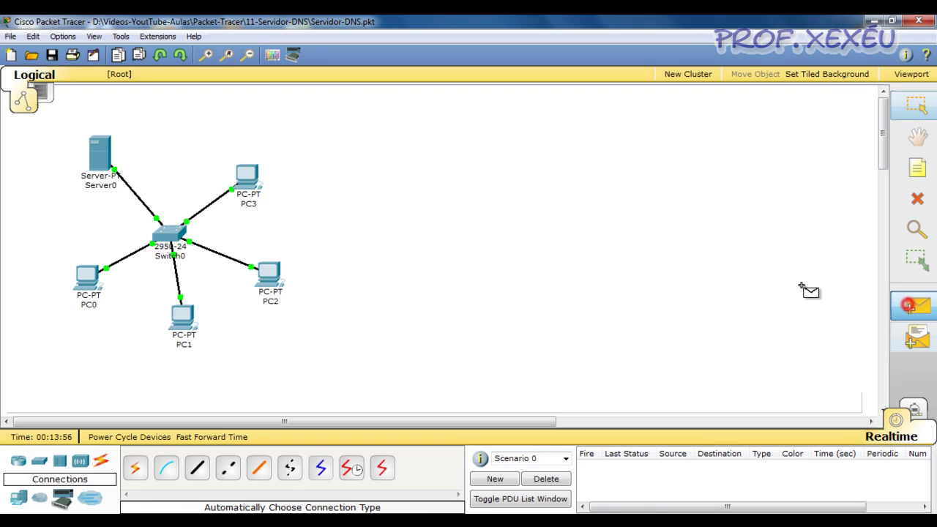
{"action": "left_click", "coordinate": [89, 276]}
{"action": "left_click", "coordinate": [188, 316]}
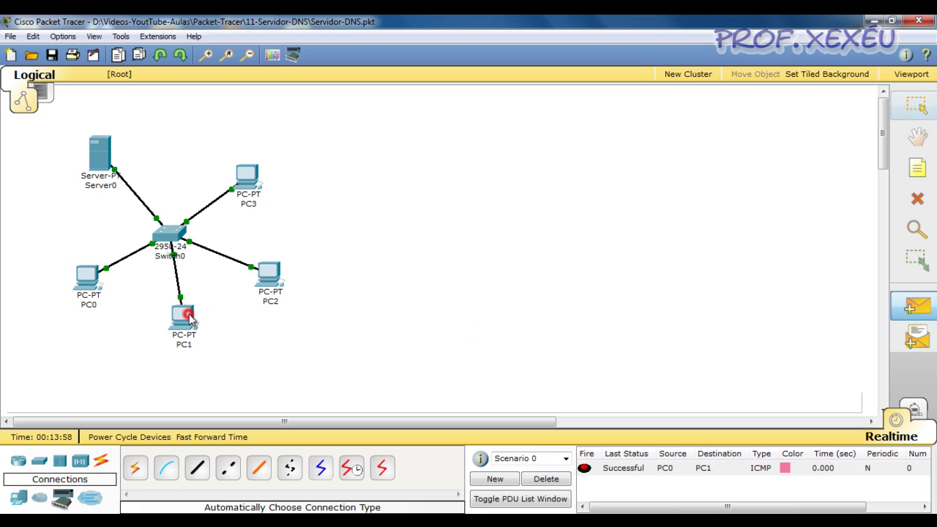
{"action": "left_click", "coordinate": [915, 307]}
{"action": "left_click", "coordinate": [181, 316]}
{"action": "left_click", "coordinate": [100, 154]}
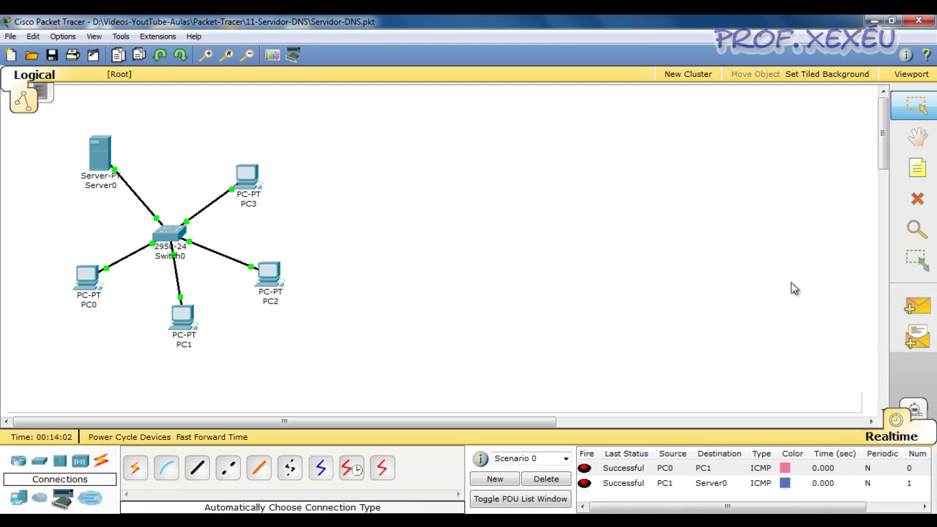
{"action": "left_click", "coordinate": [915, 307]}
{"action": "left_click", "coordinate": [95, 152]}
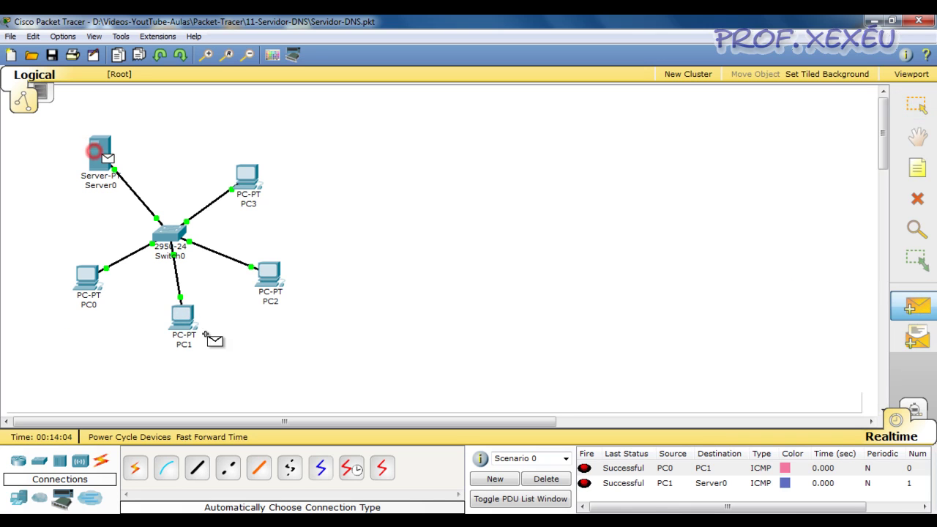
{"action": "left_click", "coordinate": [181, 316]}
Step: Delete Scenario 0's test PDUs and switch to Simulation mode
{"action": "left_click", "coordinate": [545, 479]}
{"action": "left_click", "coordinate": [444, 363]}
{"action": "key", "text": "shift+s"}
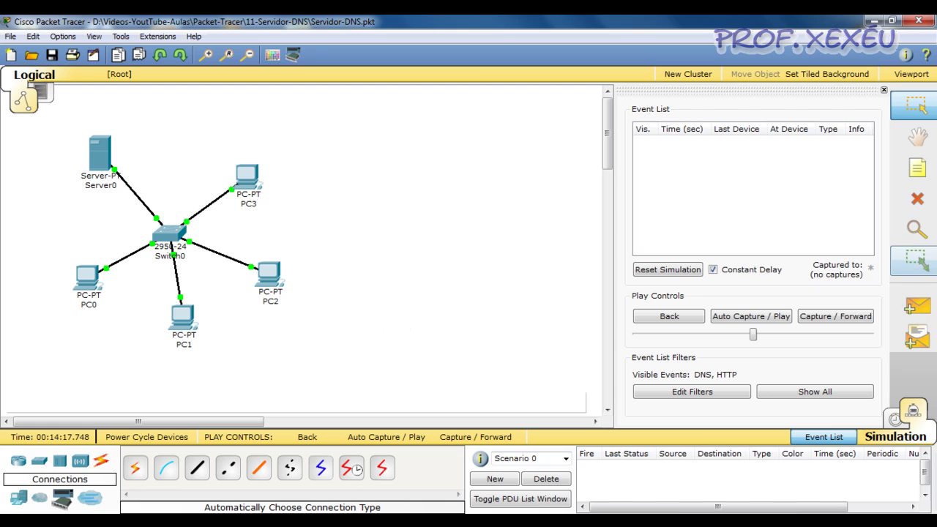
{"action": "left_click", "coordinate": [187, 316]}
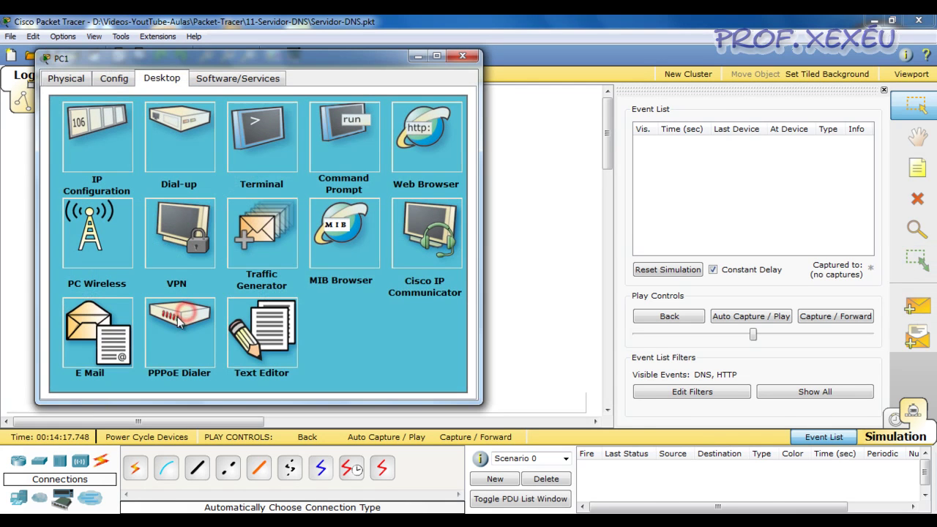
{"action": "left_click", "coordinate": [423, 124]}
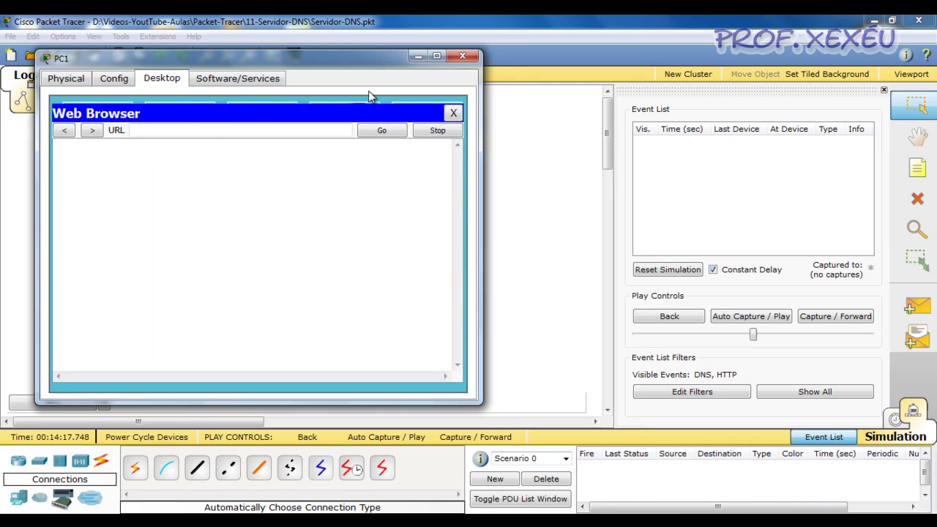
{"action": "left_click_drag", "start_coordinate": [316, 64], "coordinate": [517, 209]}
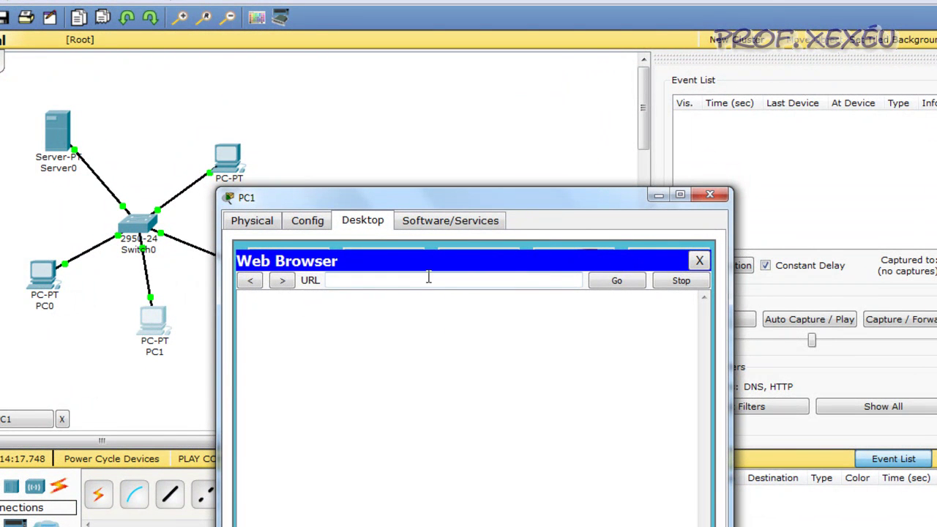
{"action": "type", "text": "www.xexeu.com.br"}
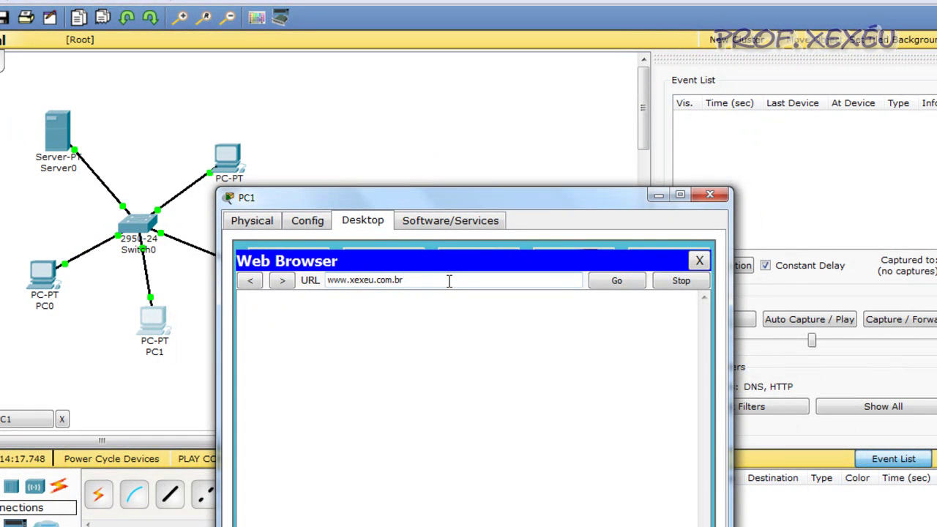
{"action": "left_click", "coordinate": [617, 281]}
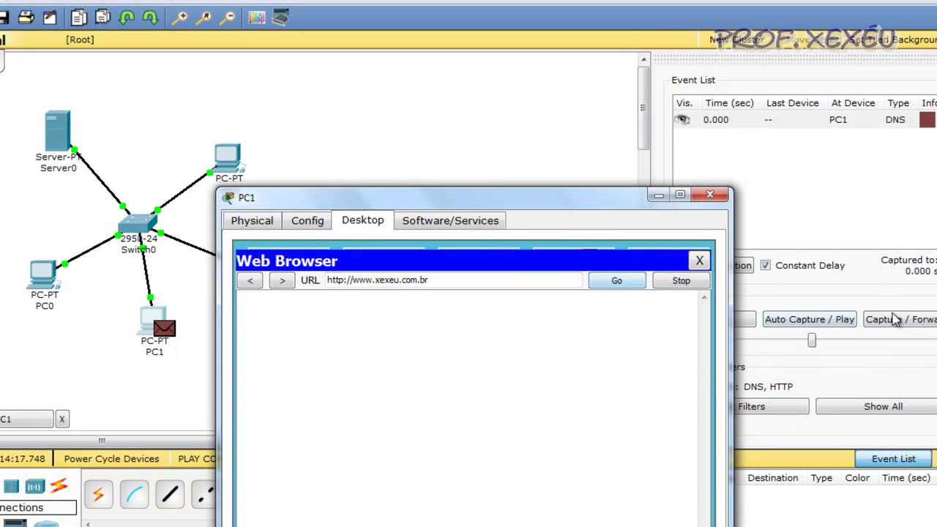
Step: Advance the DNS query through Switch0 to Server0 and its reply back to PC1, event by event
{"action": "left_click", "coordinate": [911, 317]}
{"action": "left_click", "coordinate": [912, 316]}
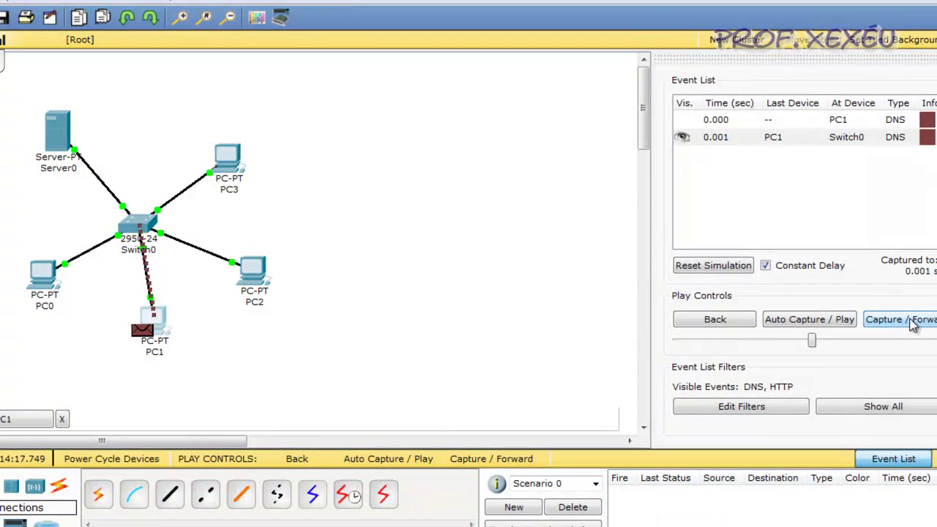
{"action": "left_click", "coordinate": [911, 321]}
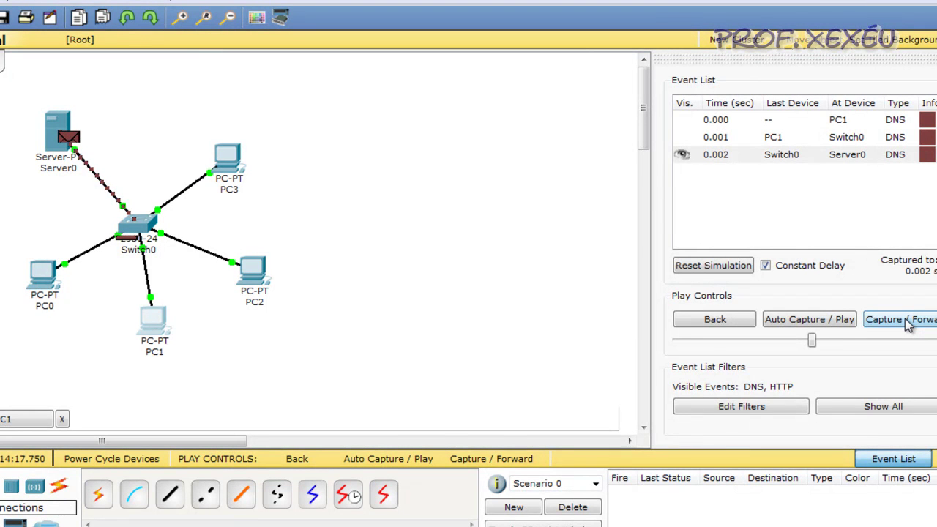
{"action": "left_click", "coordinate": [909, 322]}
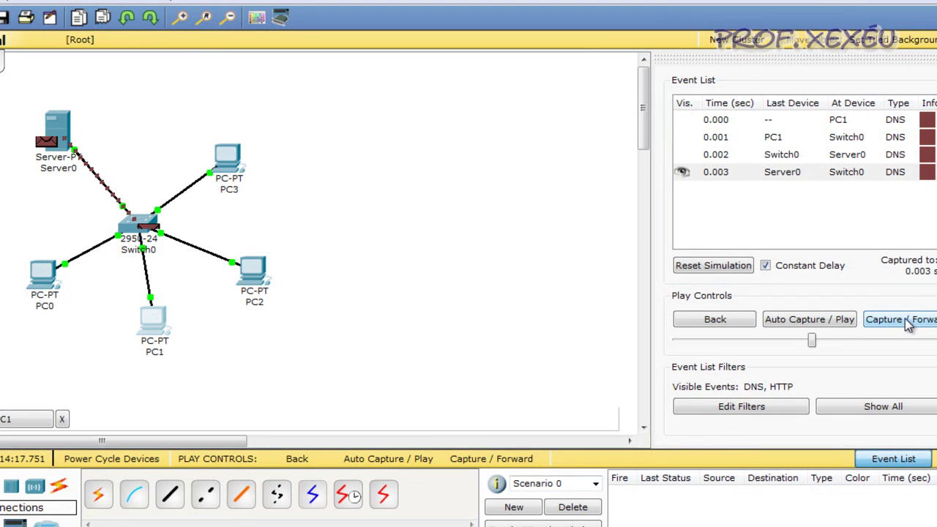
{"action": "left_click", "coordinate": [909, 322]}
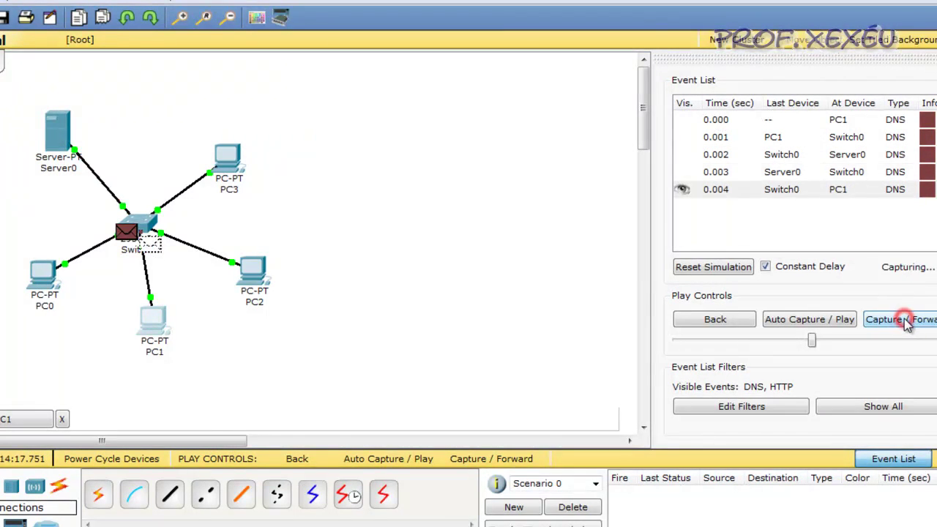
Step: Advance the HTTP request through Switch0 to Server0 and its reply back to PC1, event by event
{"action": "left_click", "coordinate": [909, 322]}
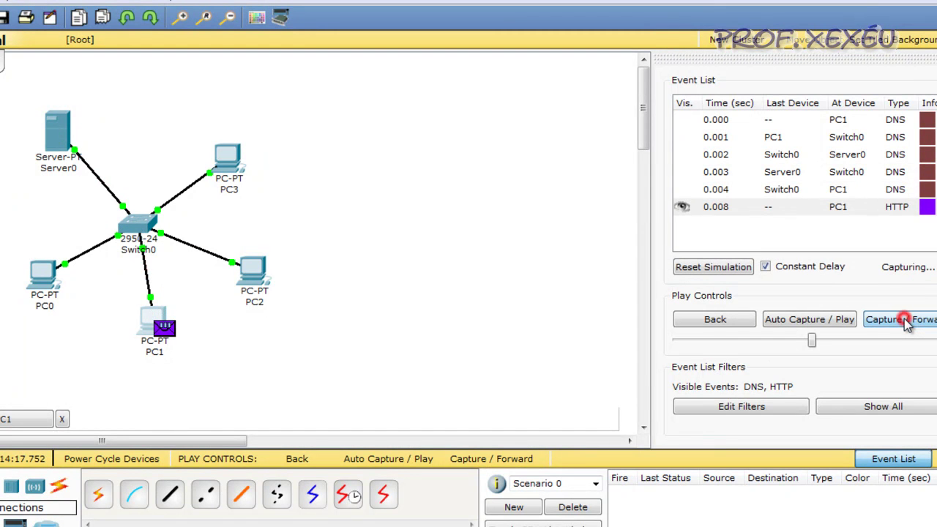
{"action": "left_click", "coordinate": [909, 322]}
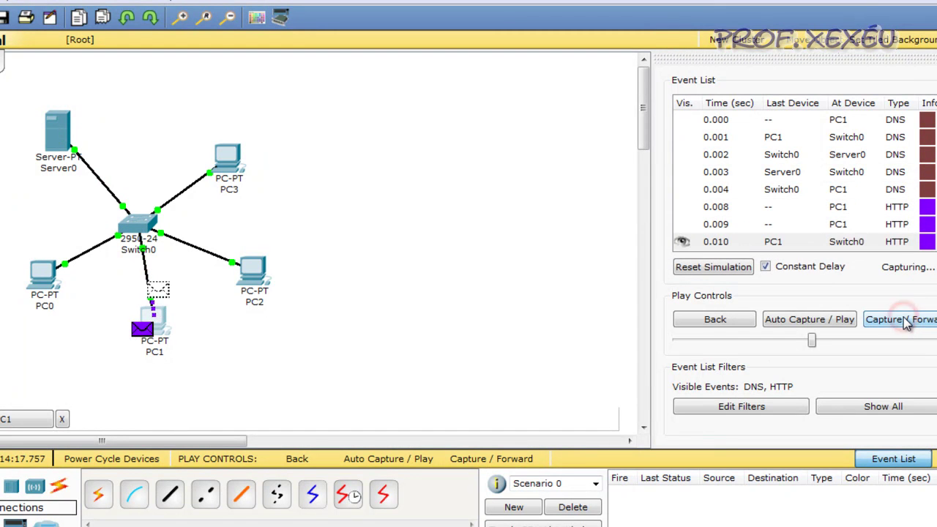
{"action": "left_click", "coordinate": [908, 322]}
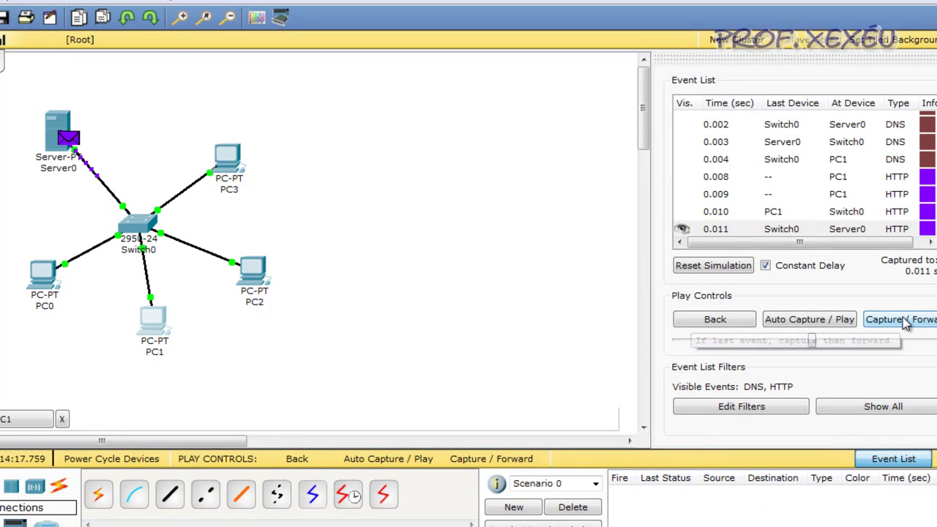
{"action": "left_click", "coordinate": [906, 322]}
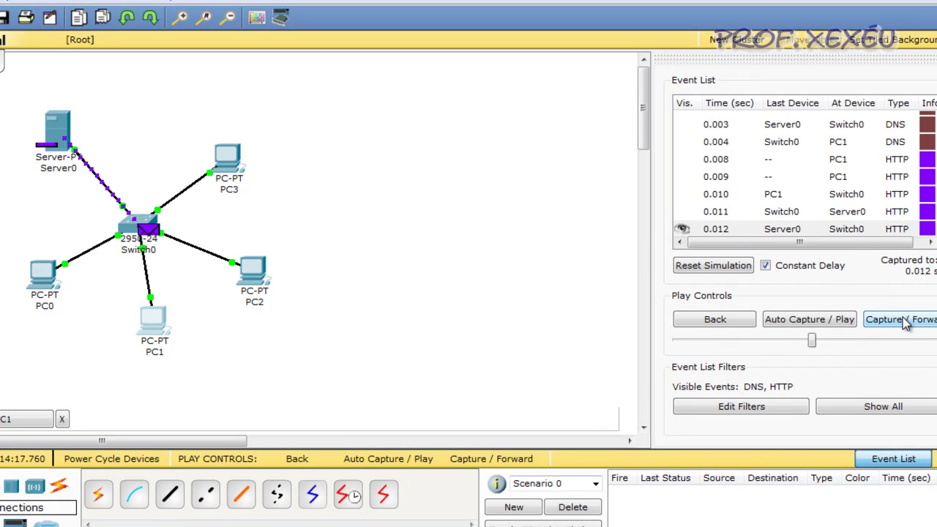
{"action": "left_click", "coordinate": [906, 324]}
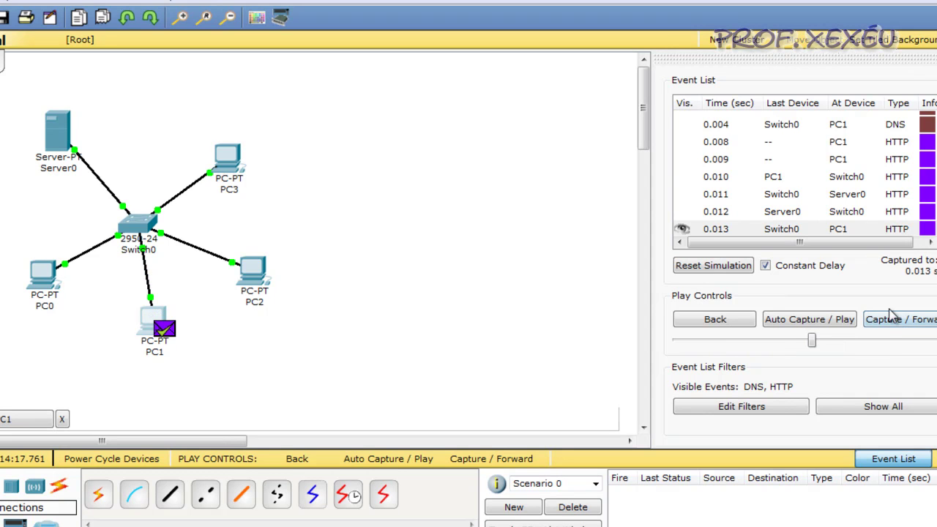
Step: View the page loaded in PC1's web browser, and close the browser and PC1's window
{"action": "left_click", "coordinate": [157, 331]}
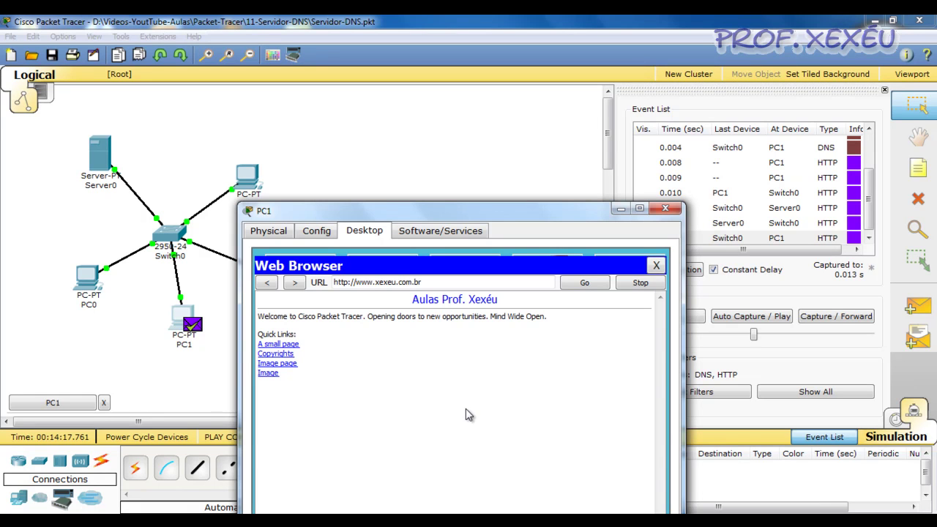
{"action": "left_click", "coordinate": [657, 266]}
{"action": "left_click", "coordinate": [665, 209]}
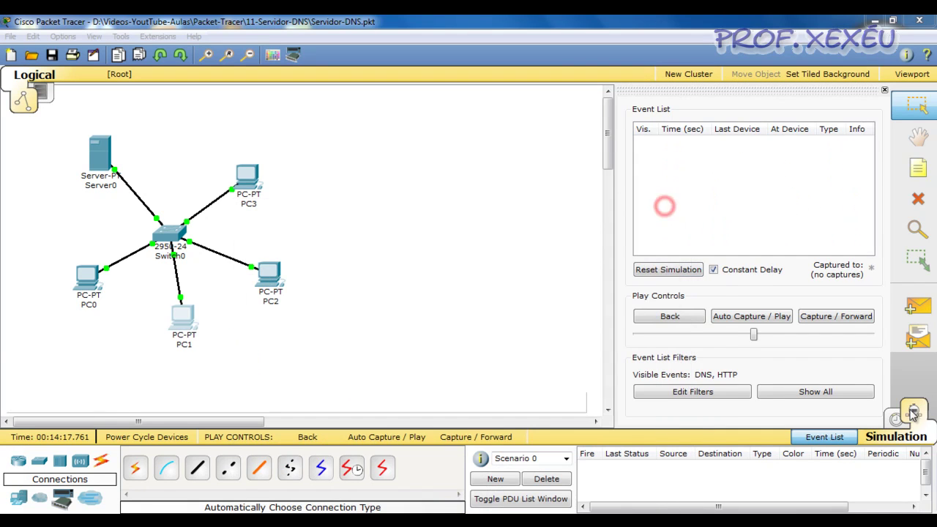